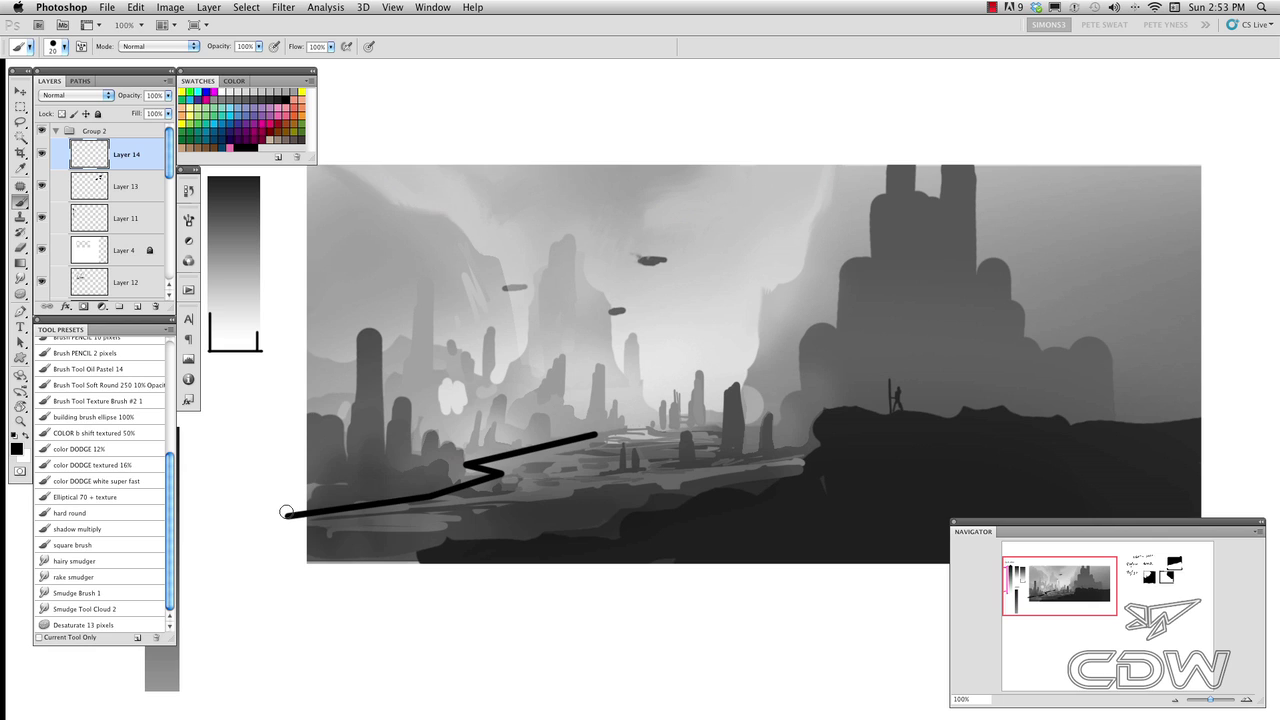
Thicken the near end of the black shoreline guide along the river's left foreground with heavier strokes
drag(282, 511, 426, 492)
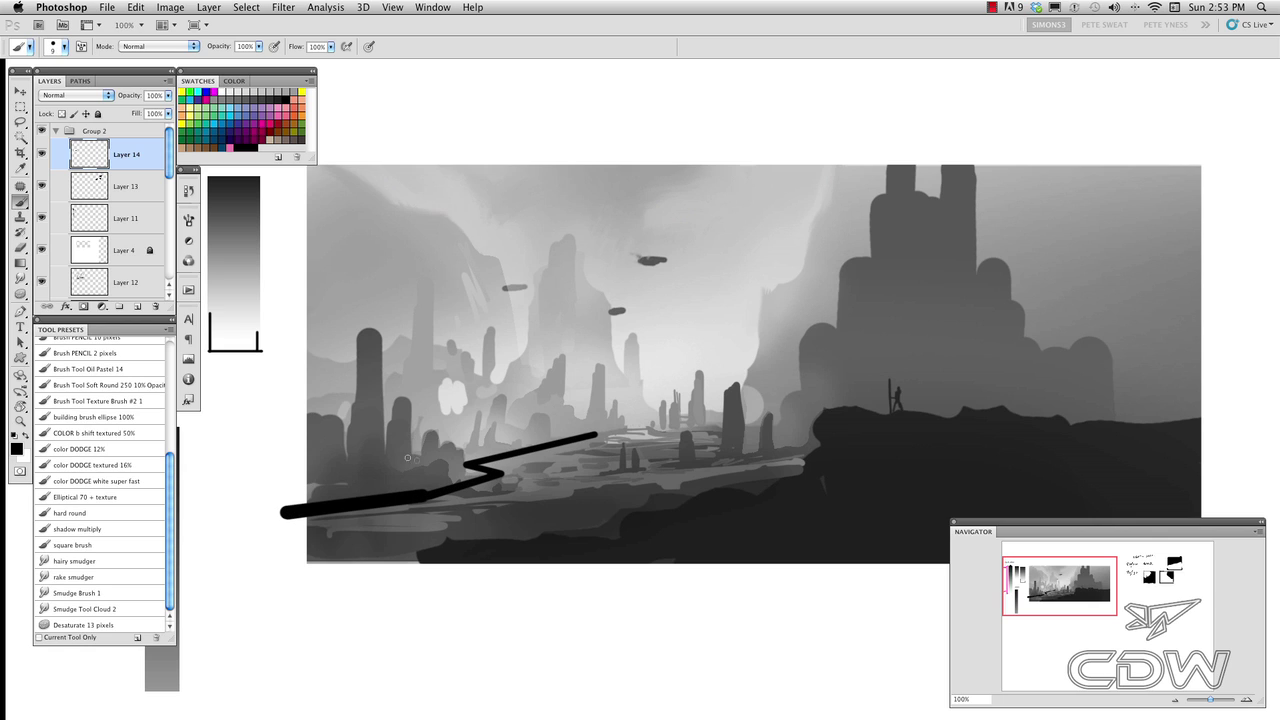
key(bracketright)
drag(298, 510, 428, 503)
drag(494, 479, 426, 506)
Use a thinner brush to draw a black zigzag guide line along the far shore on the river's right side
key(bracketleft)
key(bracketleft)
key(bracketleft)
key(bracketleft)
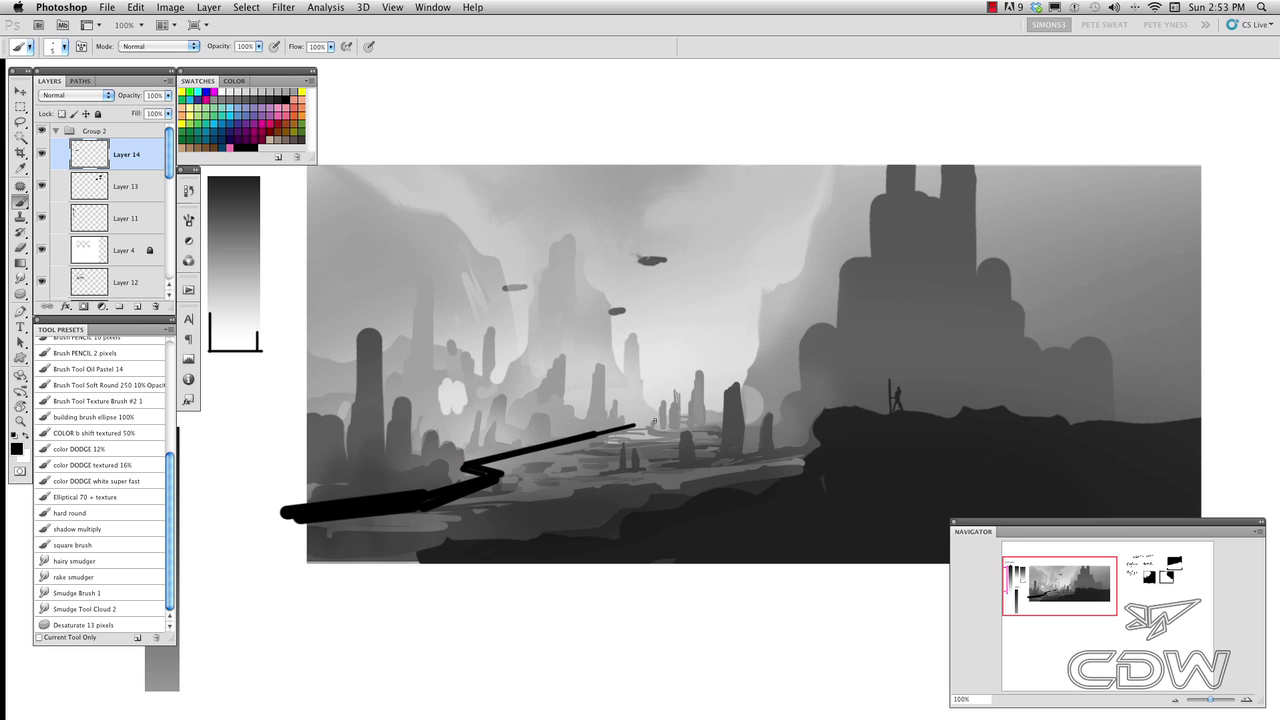
shift+click(718, 436)
shift+click(696, 449)
shift+click(709, 456)
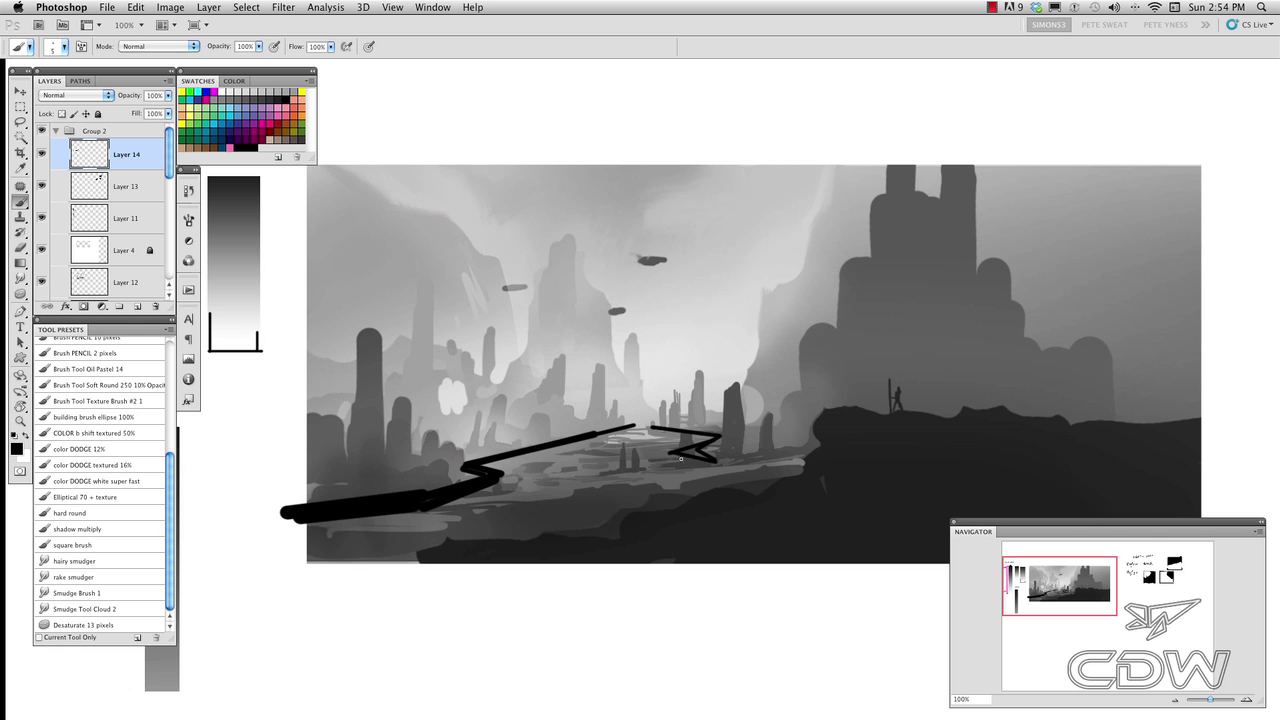
Clear the guide line where it covers the small rock pillar and extend it as a thick stroke toward the dark cliff
key(l)
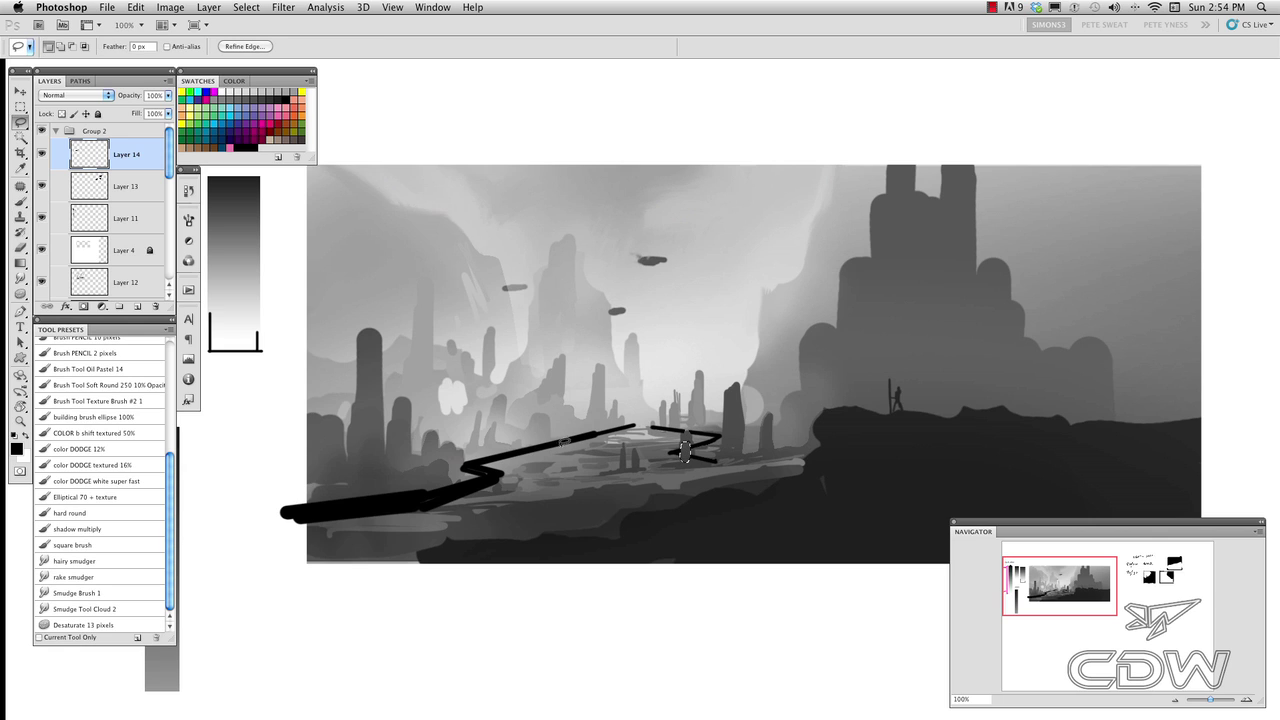
key(b)
drag(708, 459, 768, 466)
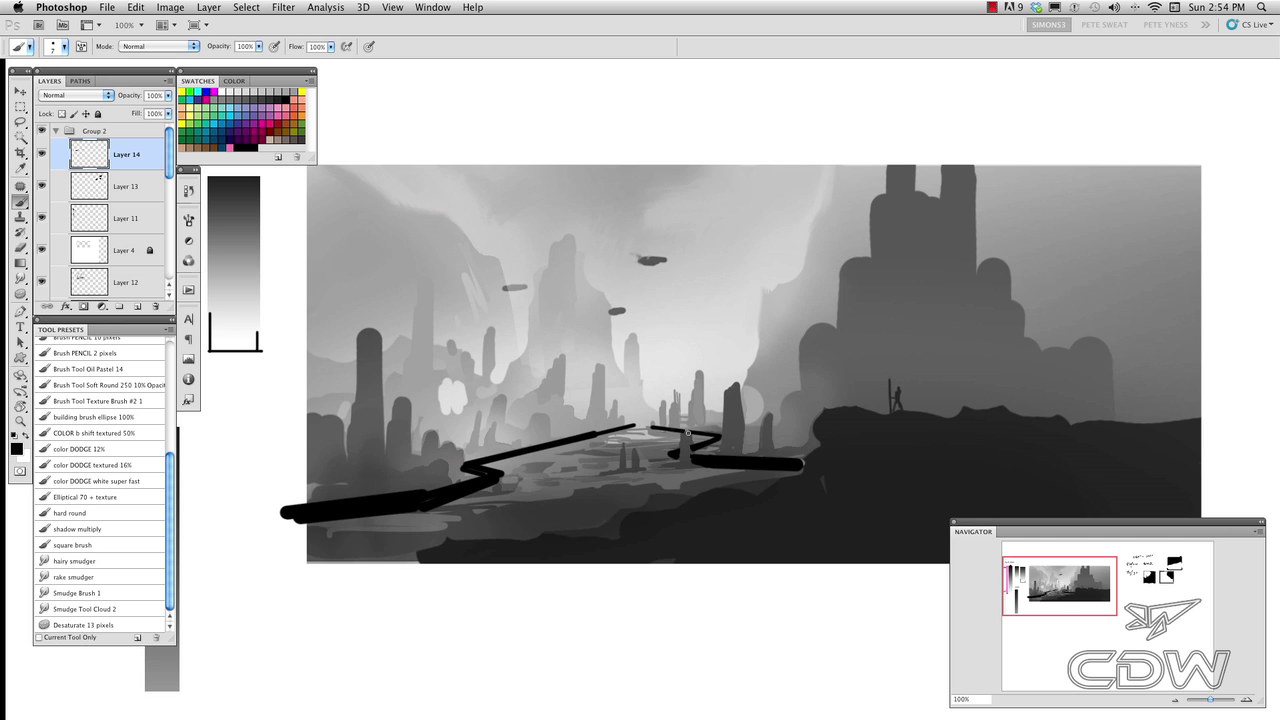
Select and delete the straight far section of the left shoreline guide, leaving no active selection
drag(371, 480, 371, 450)
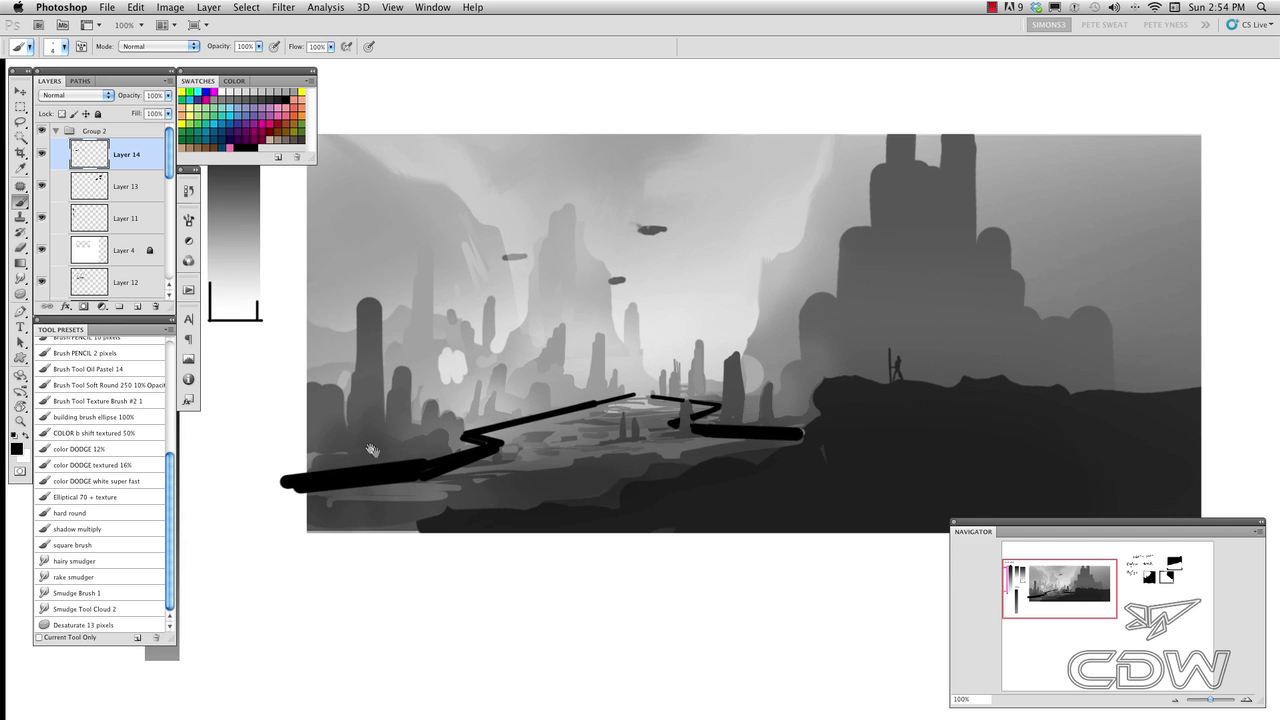
key(l)
drag(588, 426, 636, 384)
key(Delete)
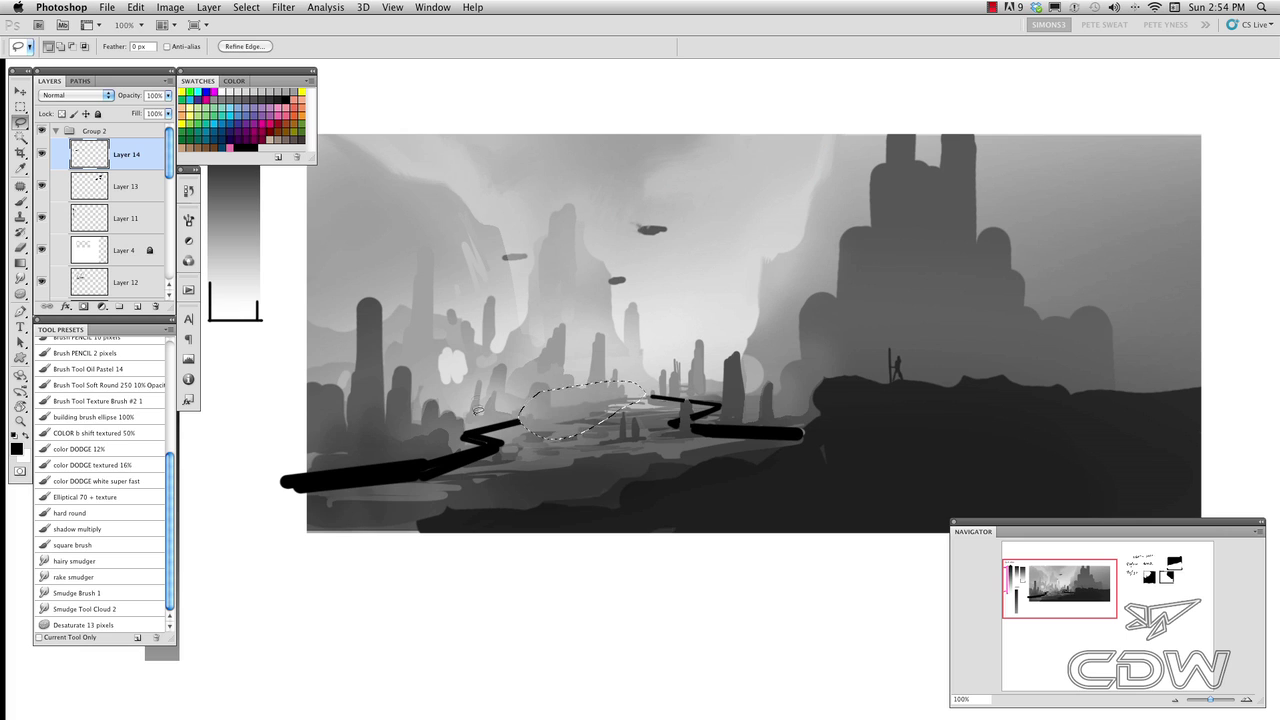
key(super+d)
Redraw the far part of the left shoreline guide as connected thin segments bending toward the horizon
key(b)
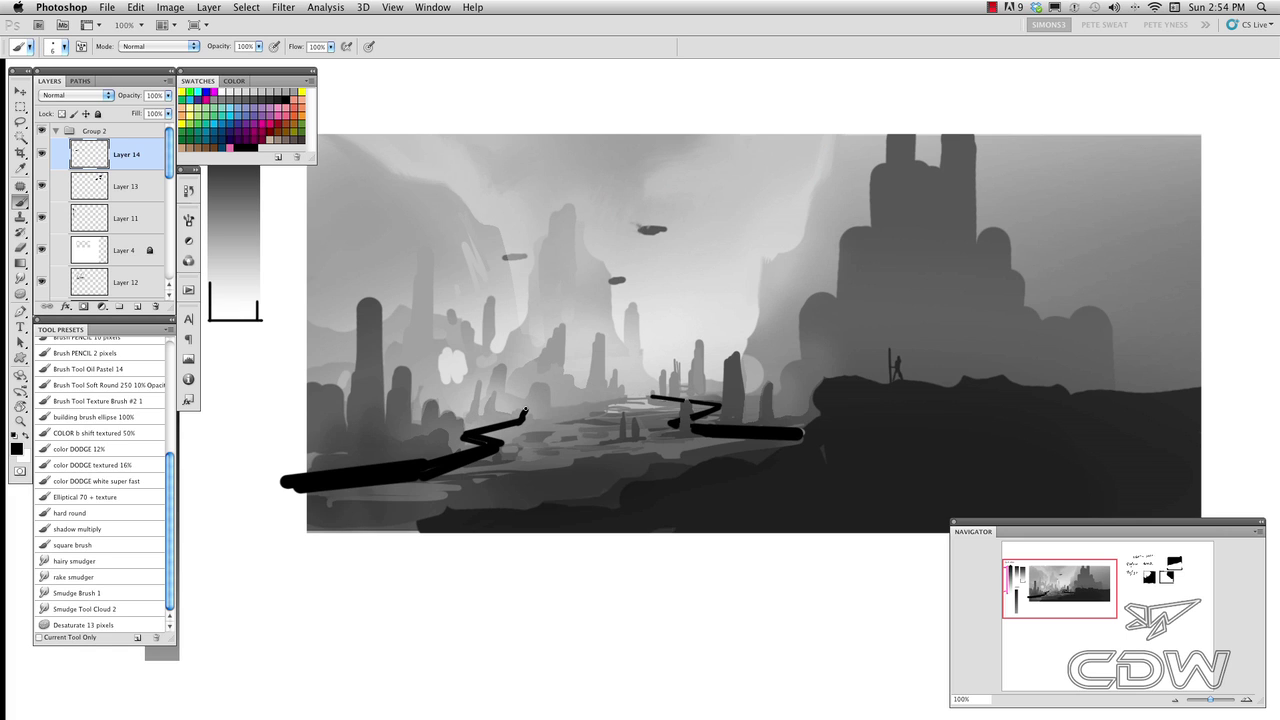
shift+click(566, 397)
shift+click(636, 391)
key(l)
key(shift+l)
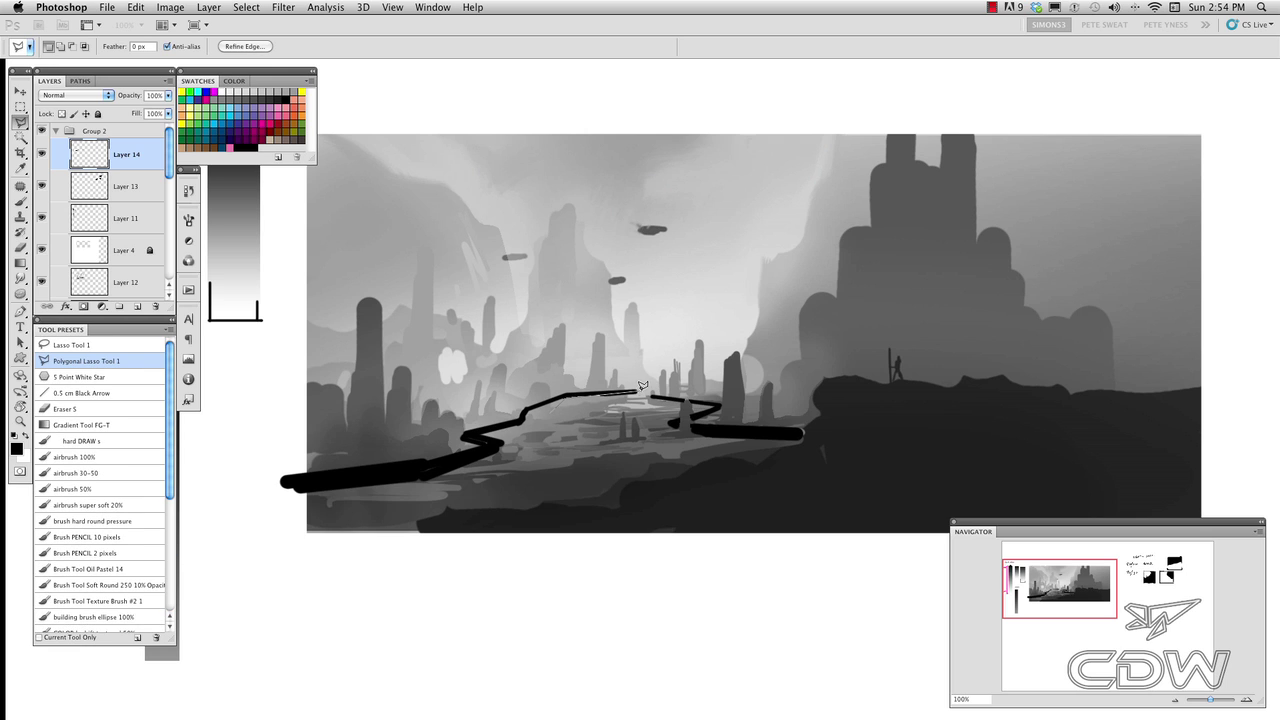
key(b)
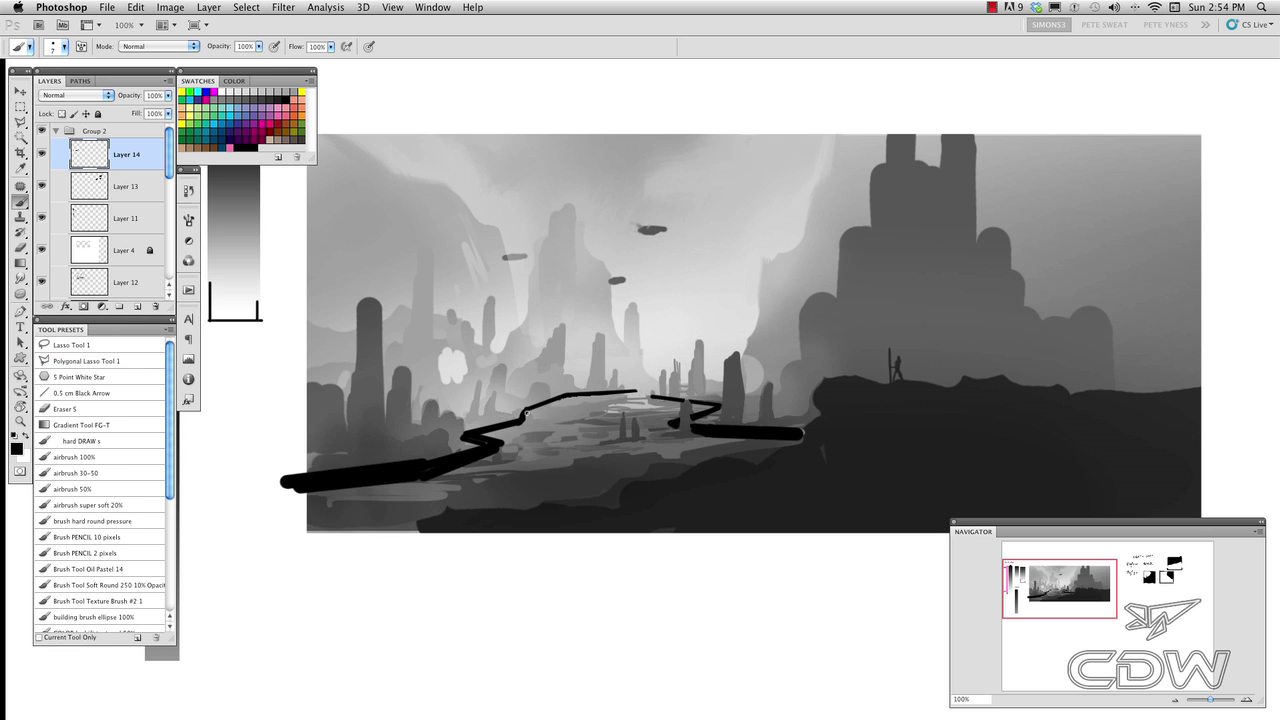
Draw a second black zigzag guide line above the left shoreline, running from the distant pillars toward the foreground
click(598, 371)
shift+click(522, 376)
shift+click(488, 405)
shift+click(430, 404)
Thicken the second guide line toward its near end with a larger brush so it tapers into the distance
key(bracketright)
key(bracketright)
key(bracketright)
key(bracketright)
drag(488, 408, 413, 414)
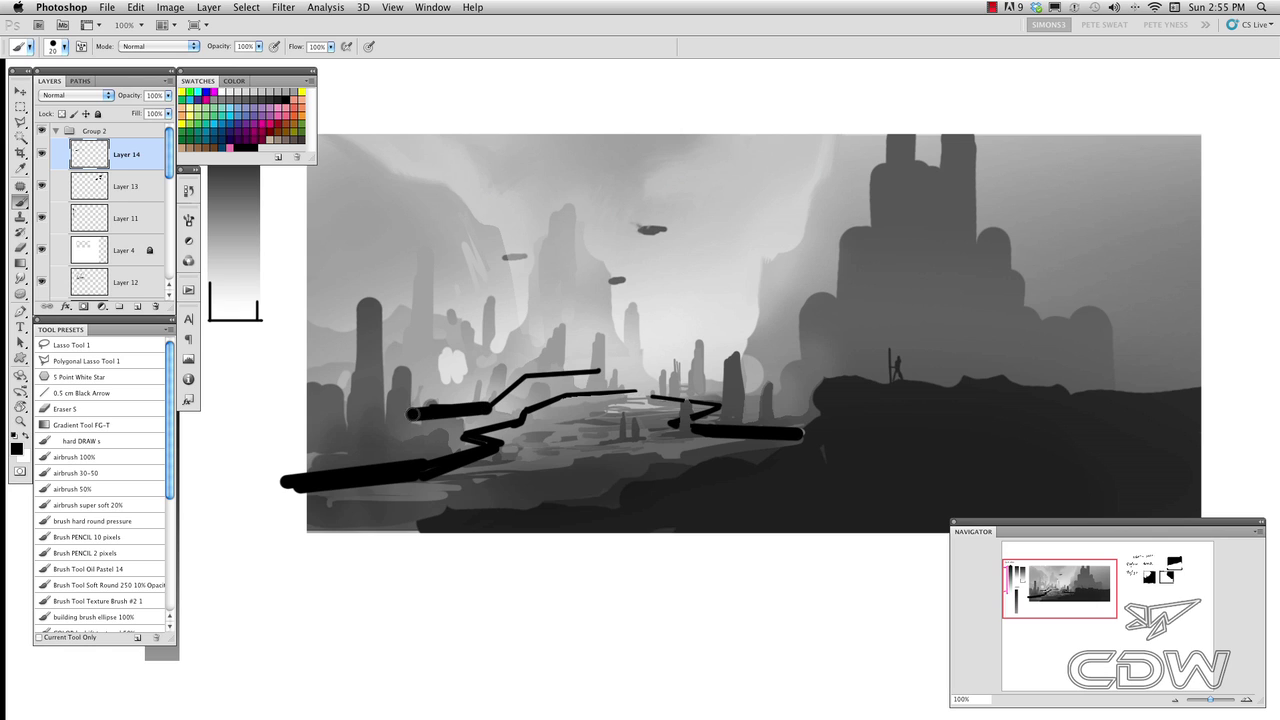
shift+click(522, 376)
shift+click(598, 371)
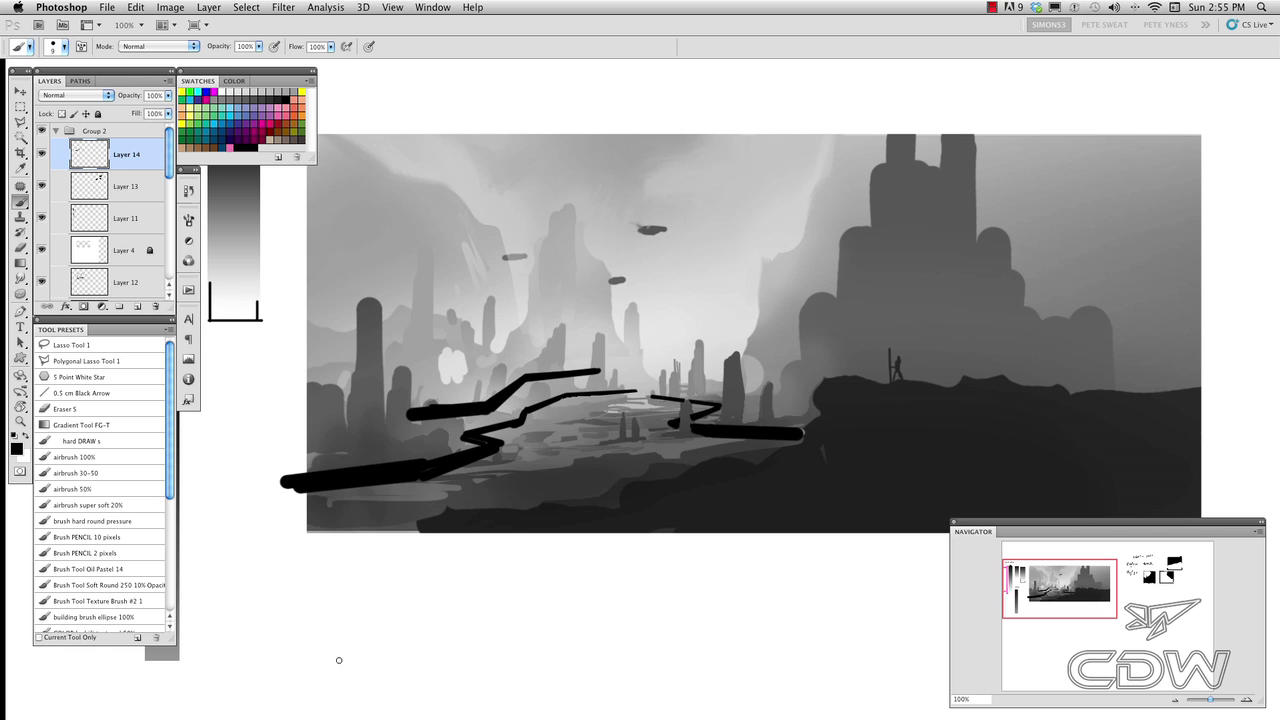
key(e)
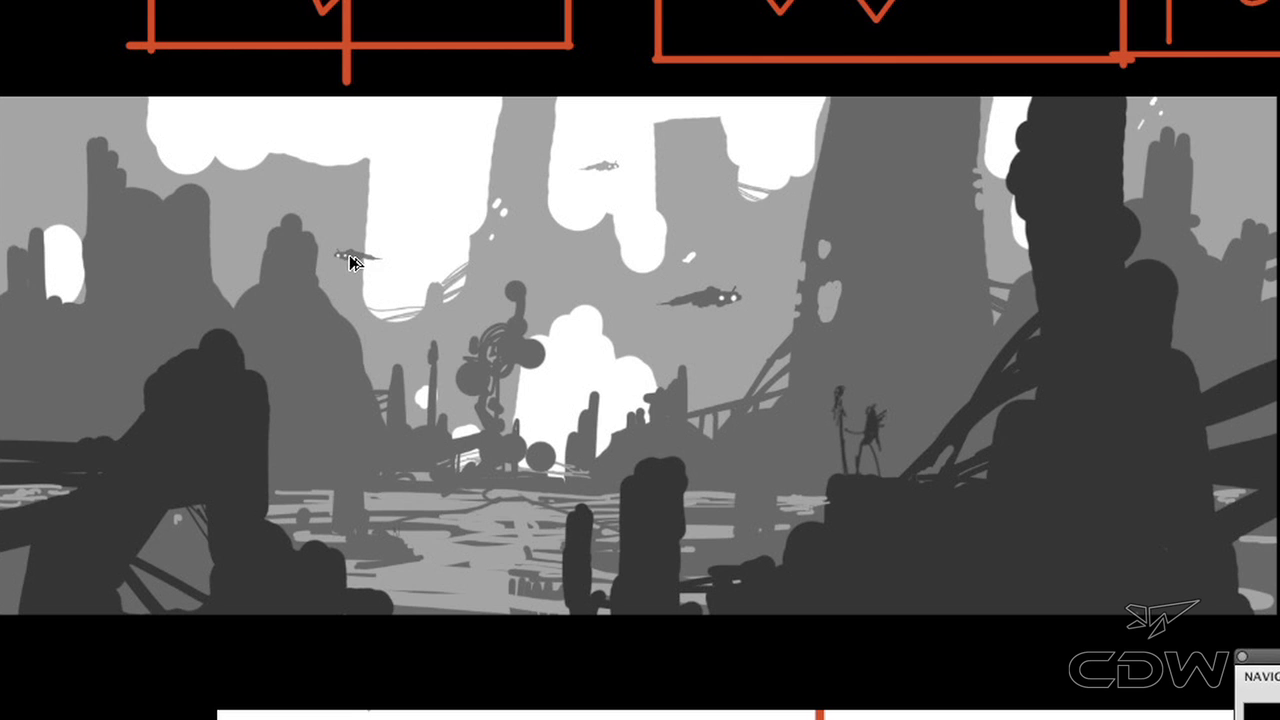
Reposition the small flying ship in the left part of the value sketch
drag(352, 262, 389, 243)
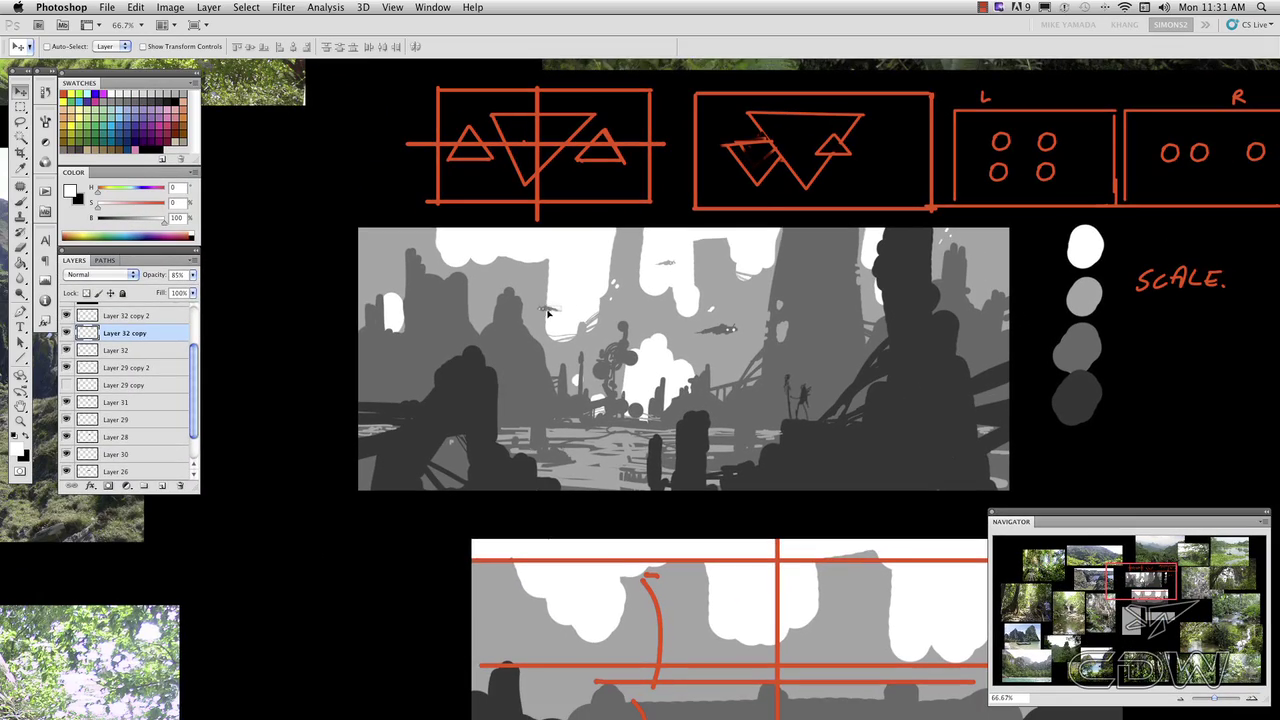
drag(617, 389, 493, 407)
Add a new layer above the ship layer and draw a red brush line over the composition
scroll(176, 376, up, 5)
click(134, 330)
key(super+shift+alt+n)
drag(967, 408, 665, 448)
click(69, 94)
key(b)
mouse_move(708, 384)
mouse_down()
mouse_move(849, 387)
mouse_move(767, 405)
mouse_move(806, 410)
mouse_up()
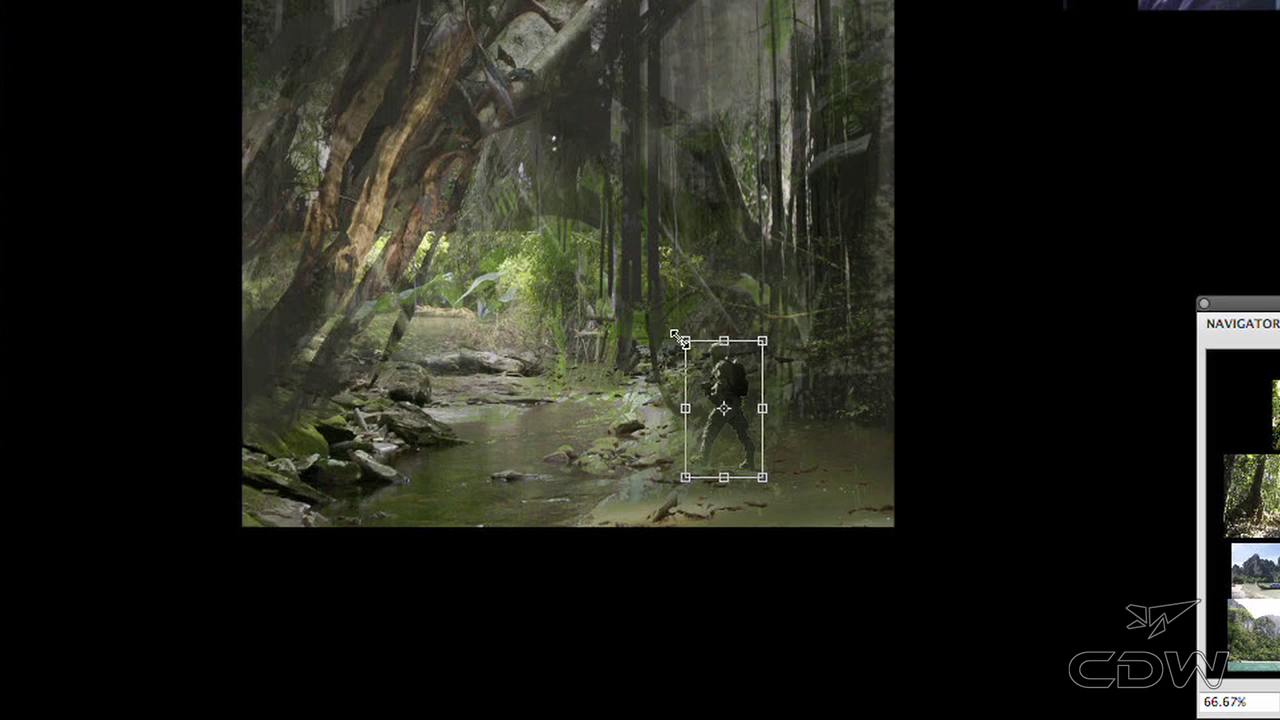
Scale down the walking soldier figure beside the jungle stream
drag(685, 341, 718, 400)
key(Return)
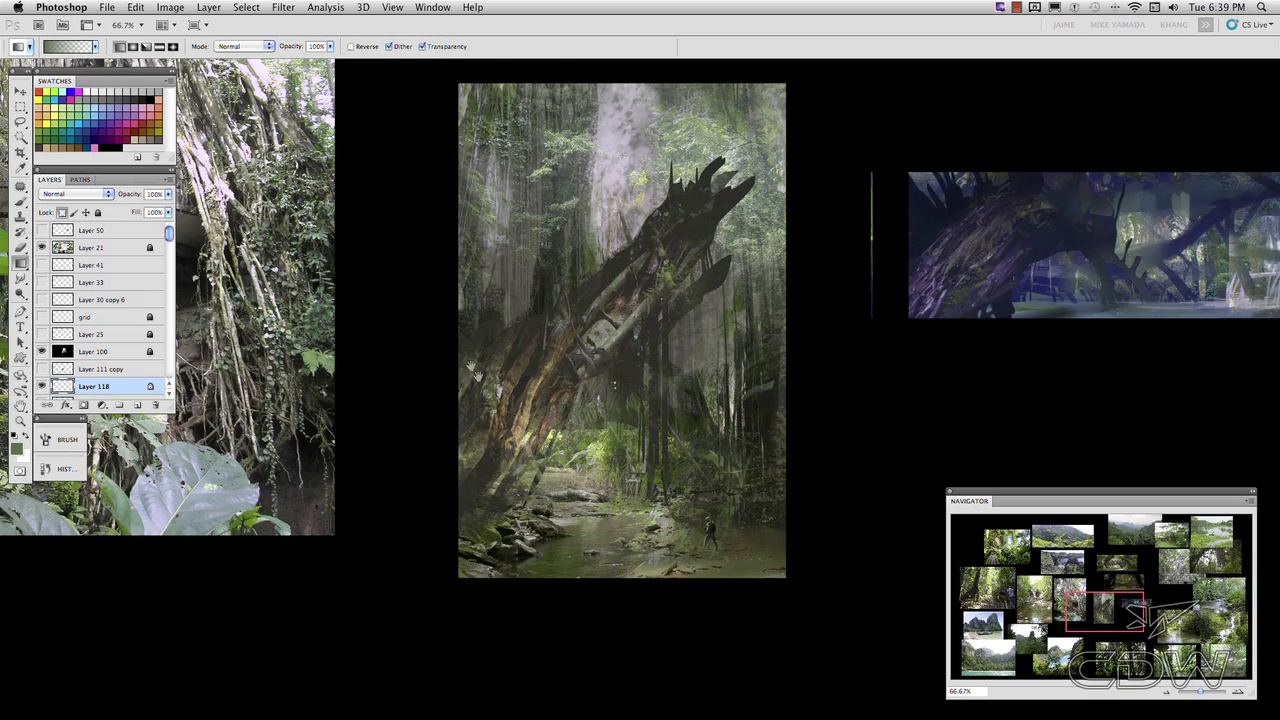
Add a new layer above Layer 50
drag(473, 370, 442, 465)
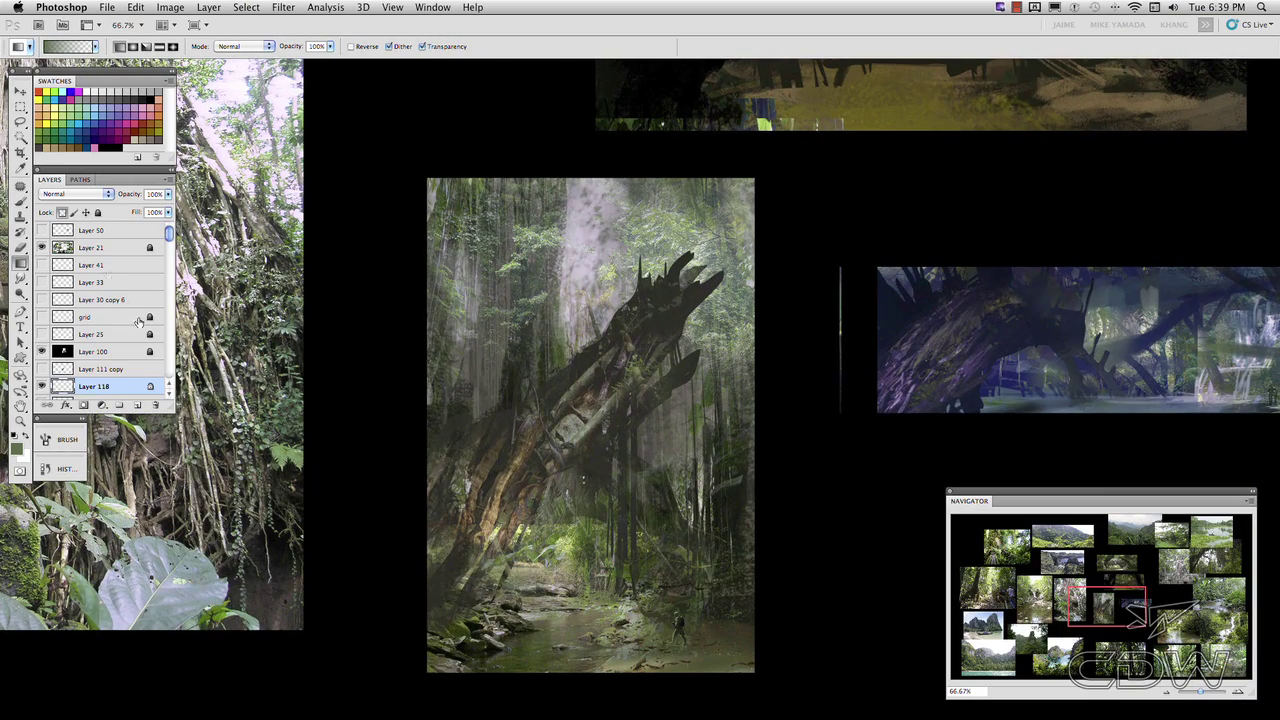
click(90, 235)
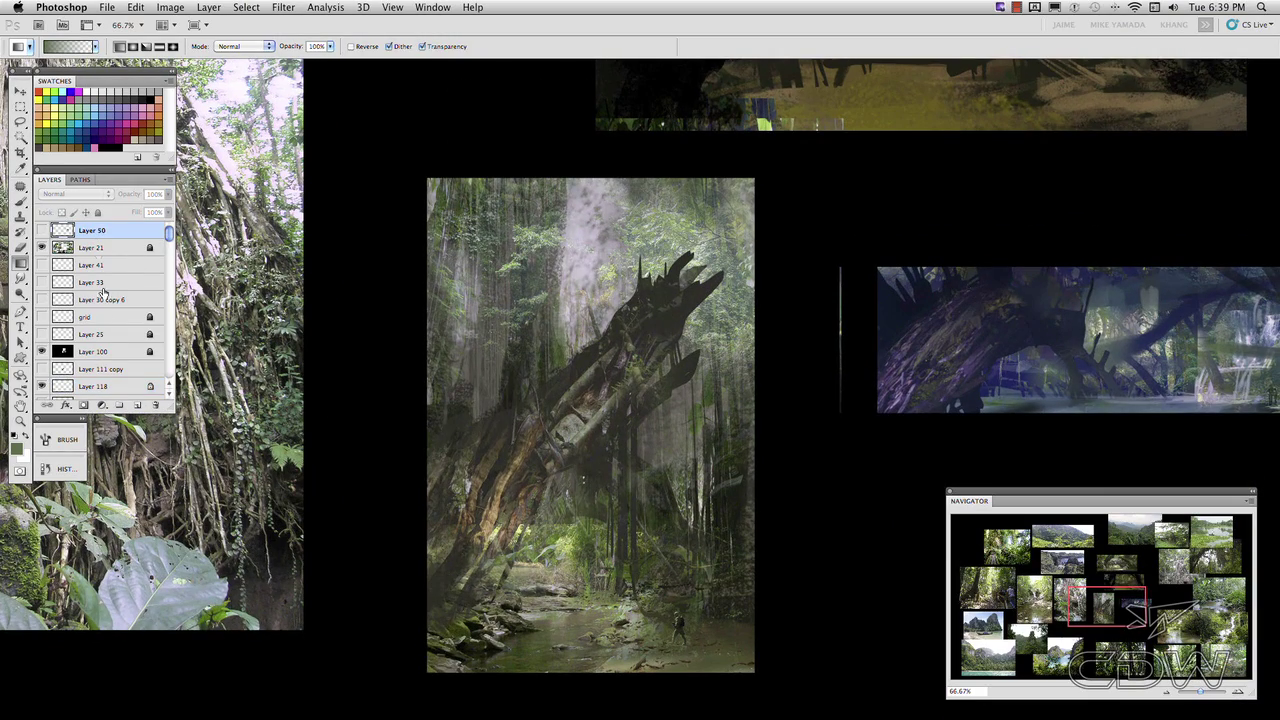
click(137, 405)
Draw a red upright rectangular frame in the empty black area beside the jungle painting using a smaller brush
key(b)
scroll(363, 390, down, 5)
scroll(363, 390, right, 5)
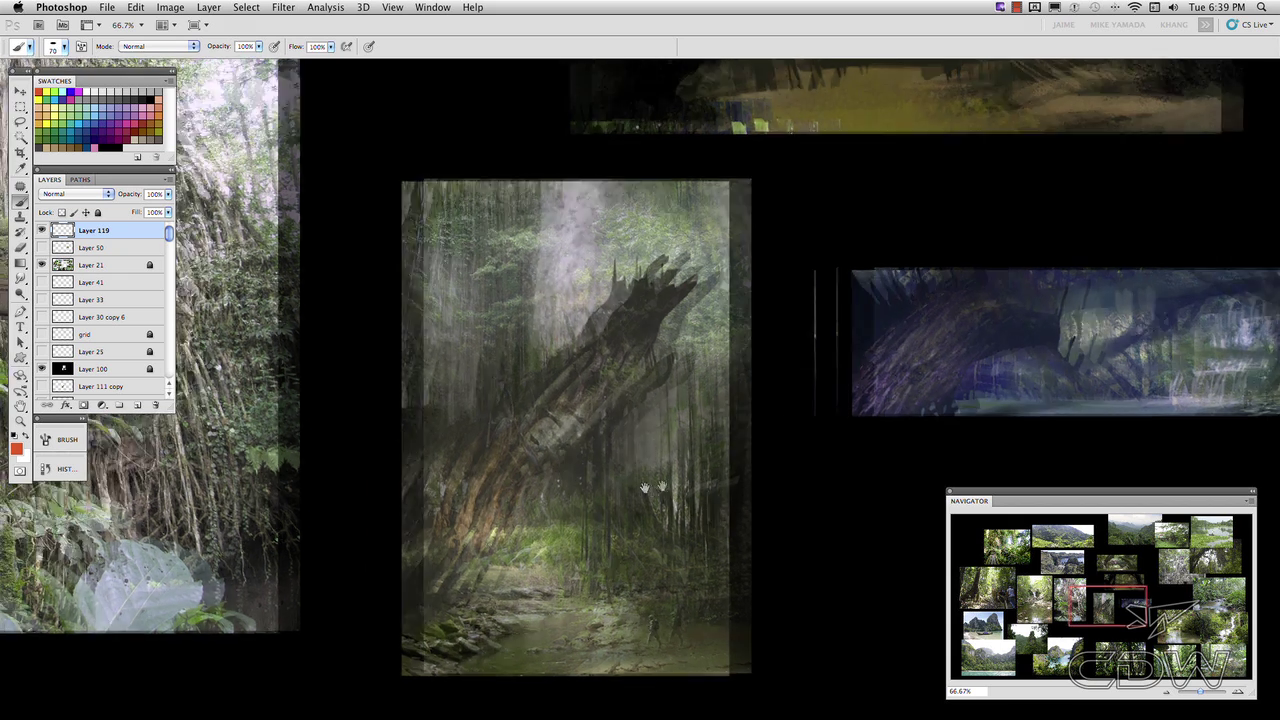
key(bracketleft)
key(bracketleft)
key(bracketleft)
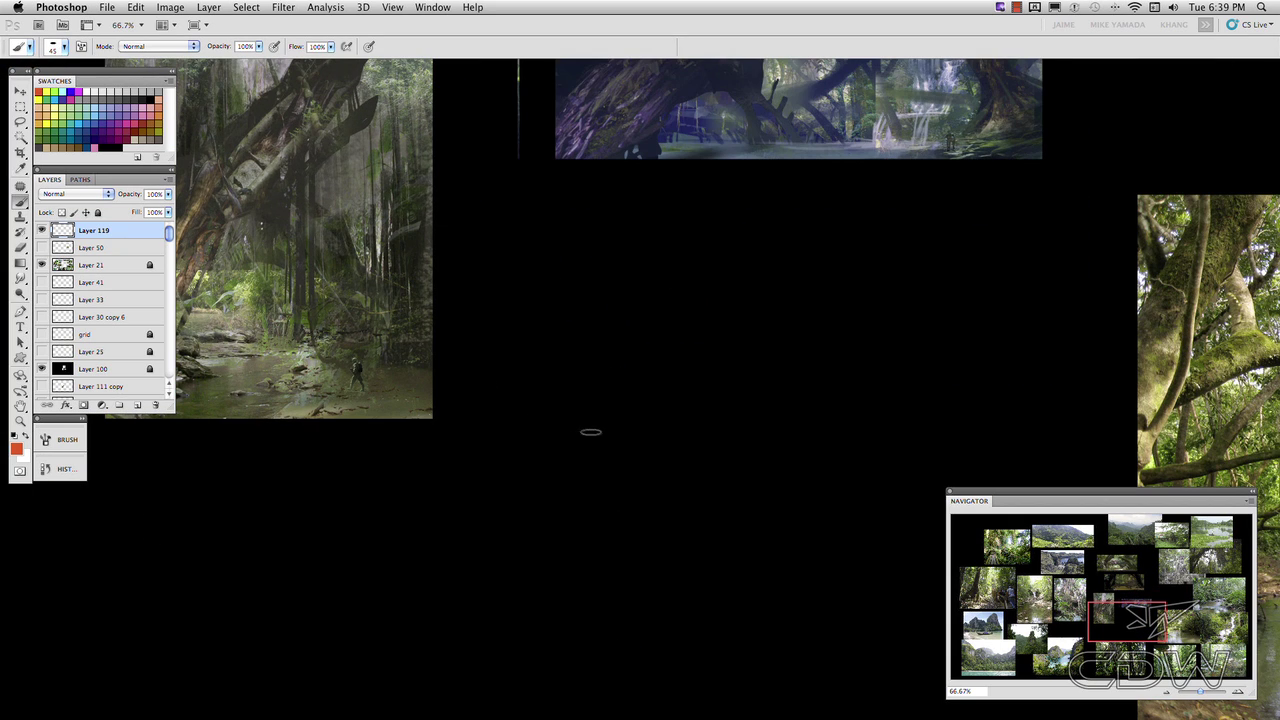
mouse_move(613, 312)
mouse_down()
mouse_move(614, 620)
mouse_move(811, 290)
mouse_move(801, 618)
mouse_up()
drag(614, 620, 810, 620)
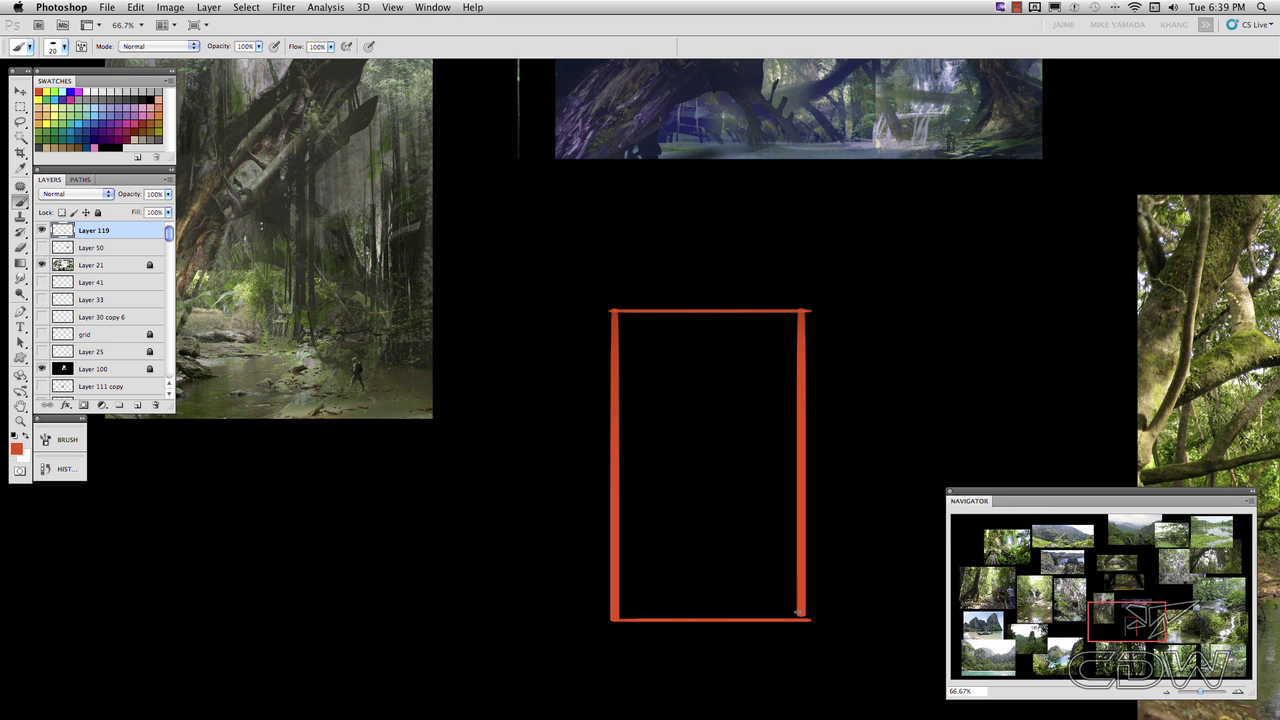
Draw a taller vertical red stroke beside the short mark outside the frame's lower right corner
key(super+minus)
scroll(503, 483, right, 3)
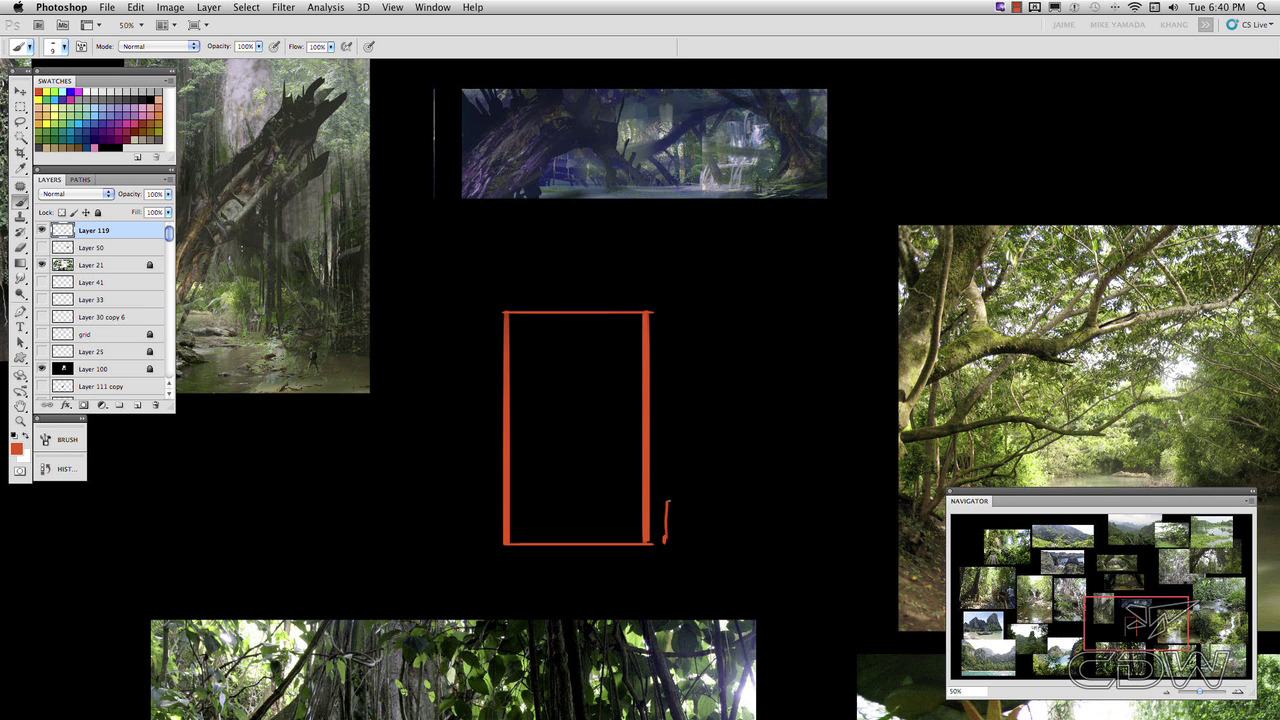
drag(693, 477, 693, 544)
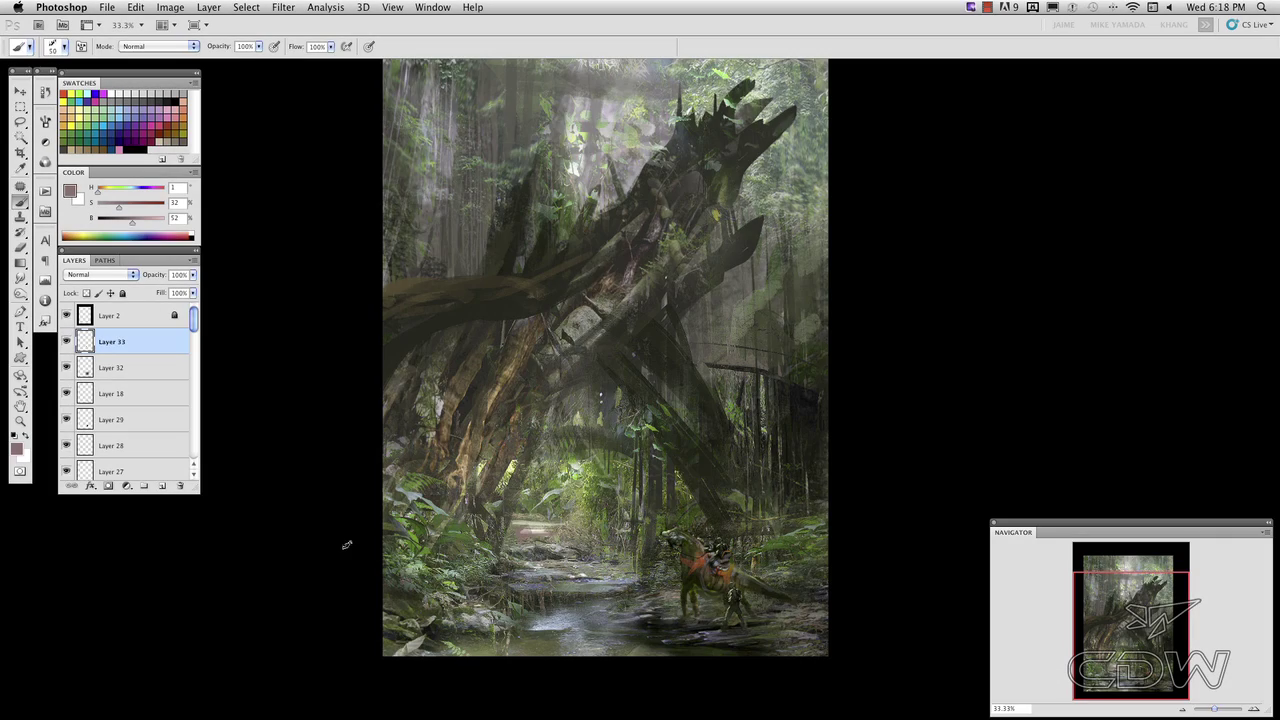
Copy the whole more-giant-banya1.jpg photo and paste it into jungle-4a.psd
key(super+minus)
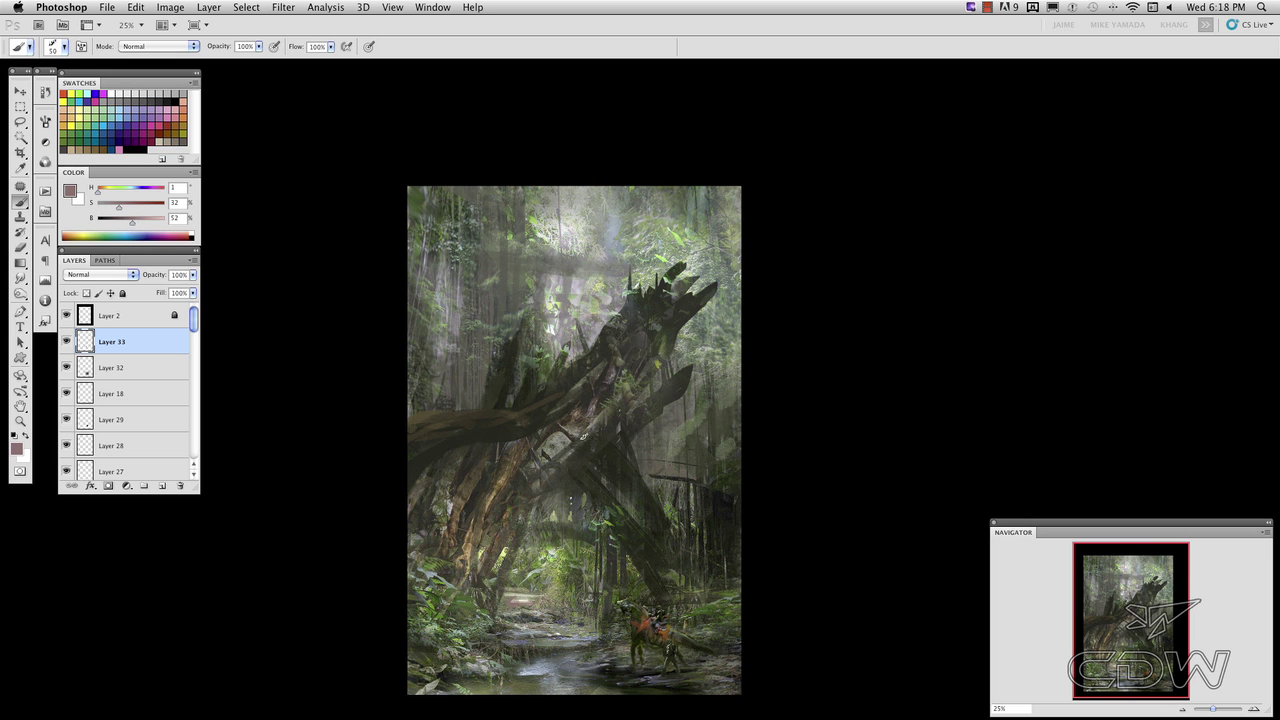
click(432, 7)
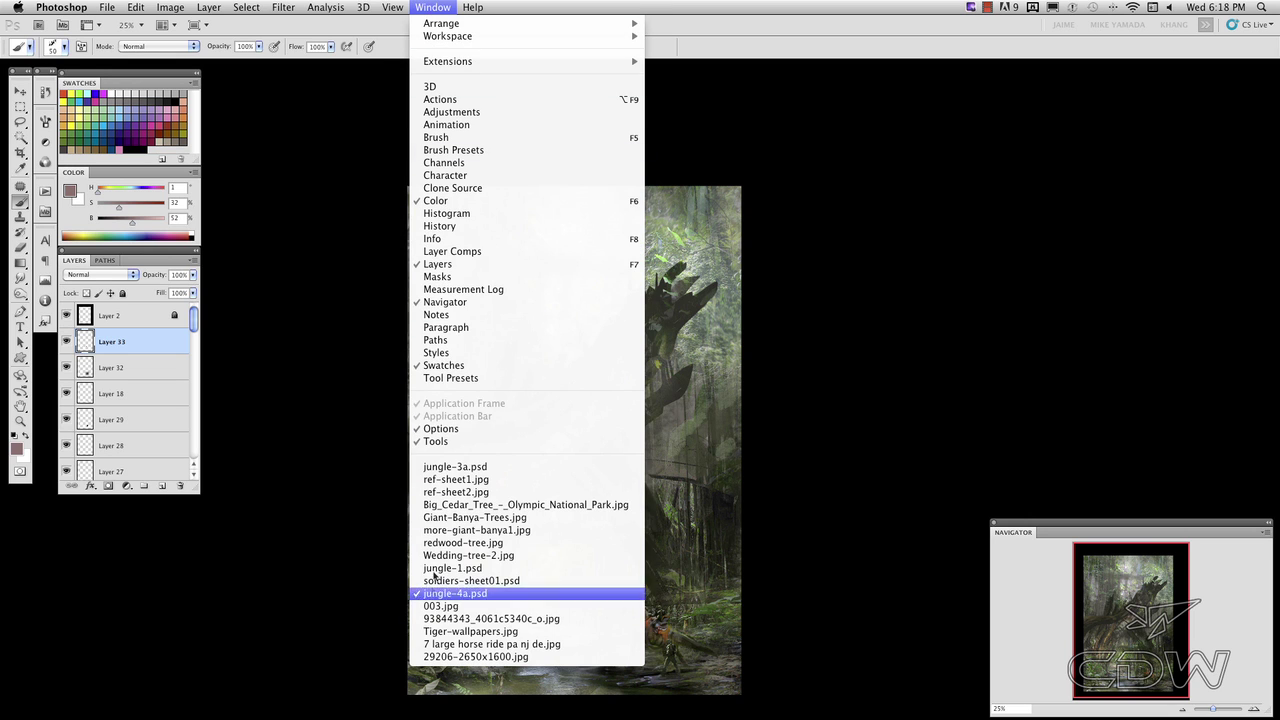
click(429, 531)
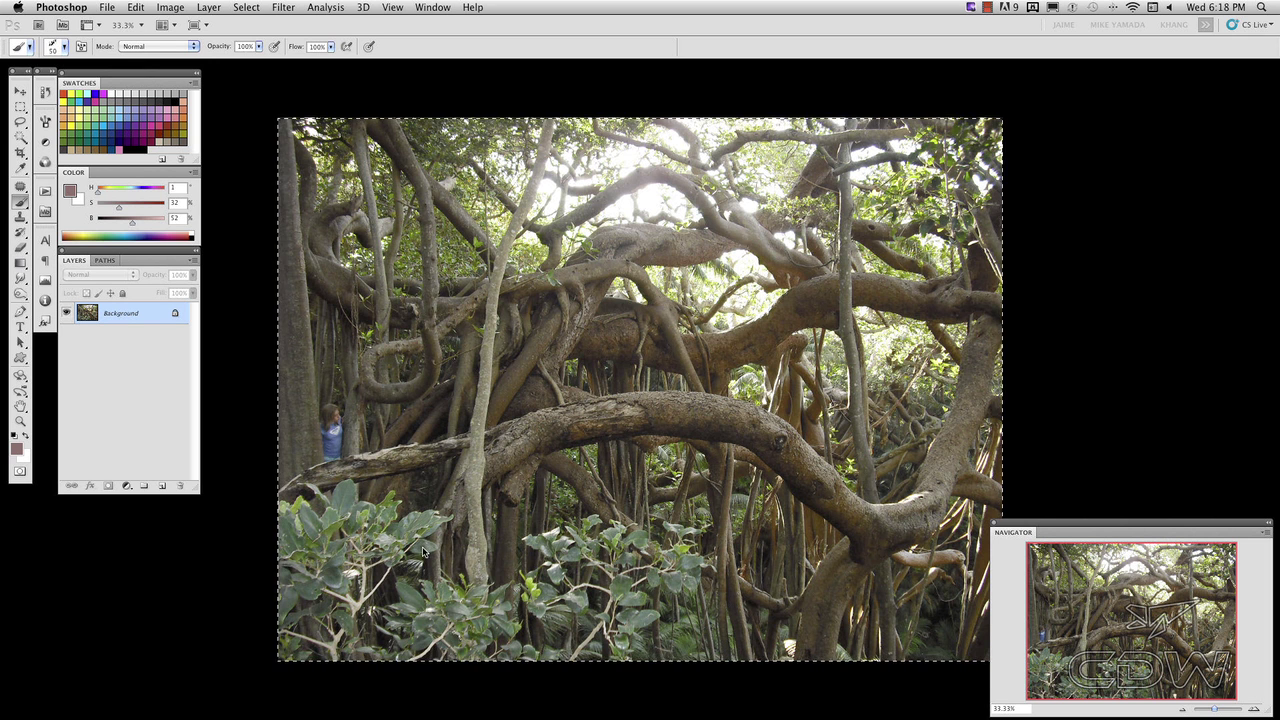
click(432, 8)
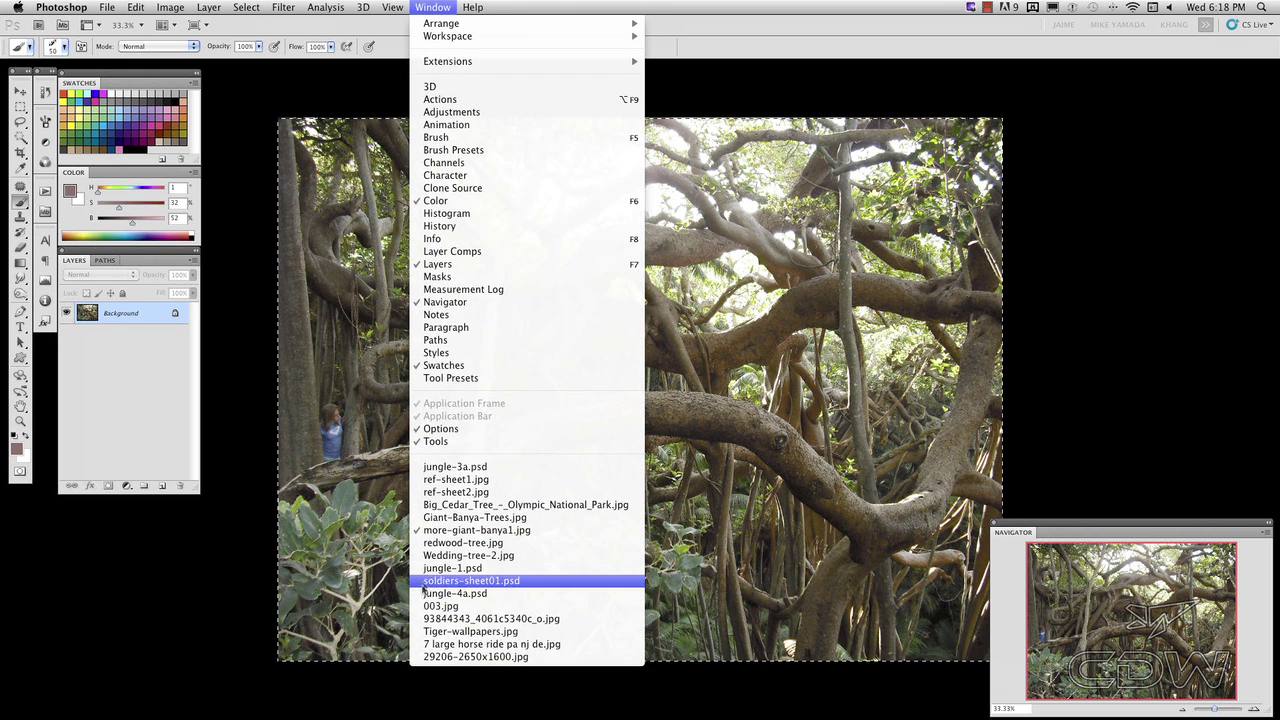
click(429, 594)
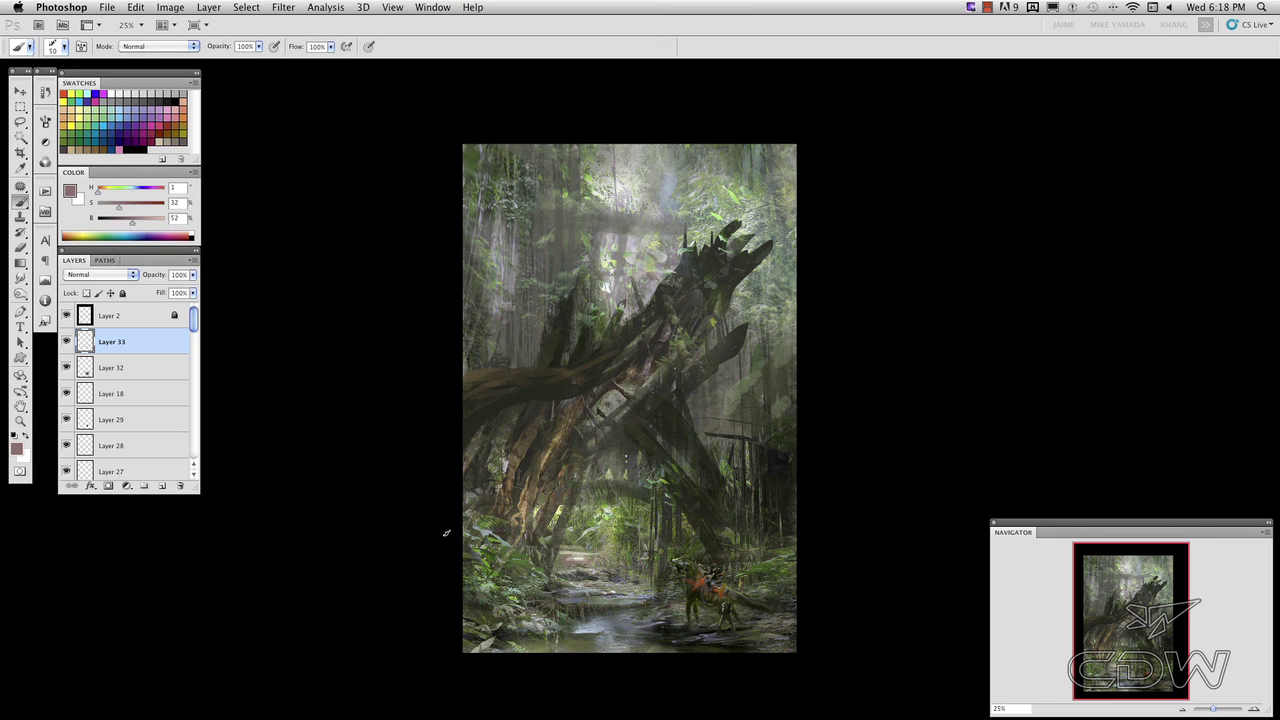
key(super+v)
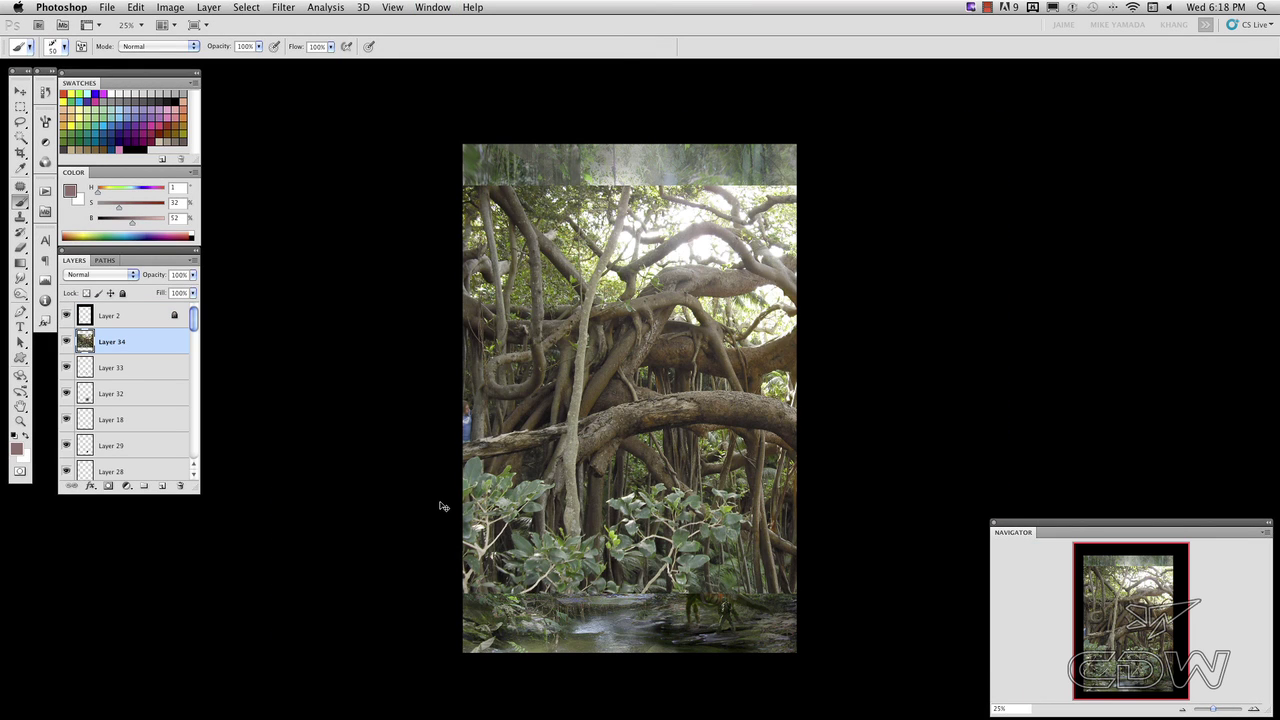
Resize, rotate and reposition the pasted banyan photo so its branches follow the diagonal of the leaning trunk
key(super+t)
drag(694, 186, 694, 311)
drag(405, 400, 337, 654)
drag(498, 557, 486, 478)
drag(691, 531, 685, 519)
drag(414, 287, 280, 434)
key(Return)
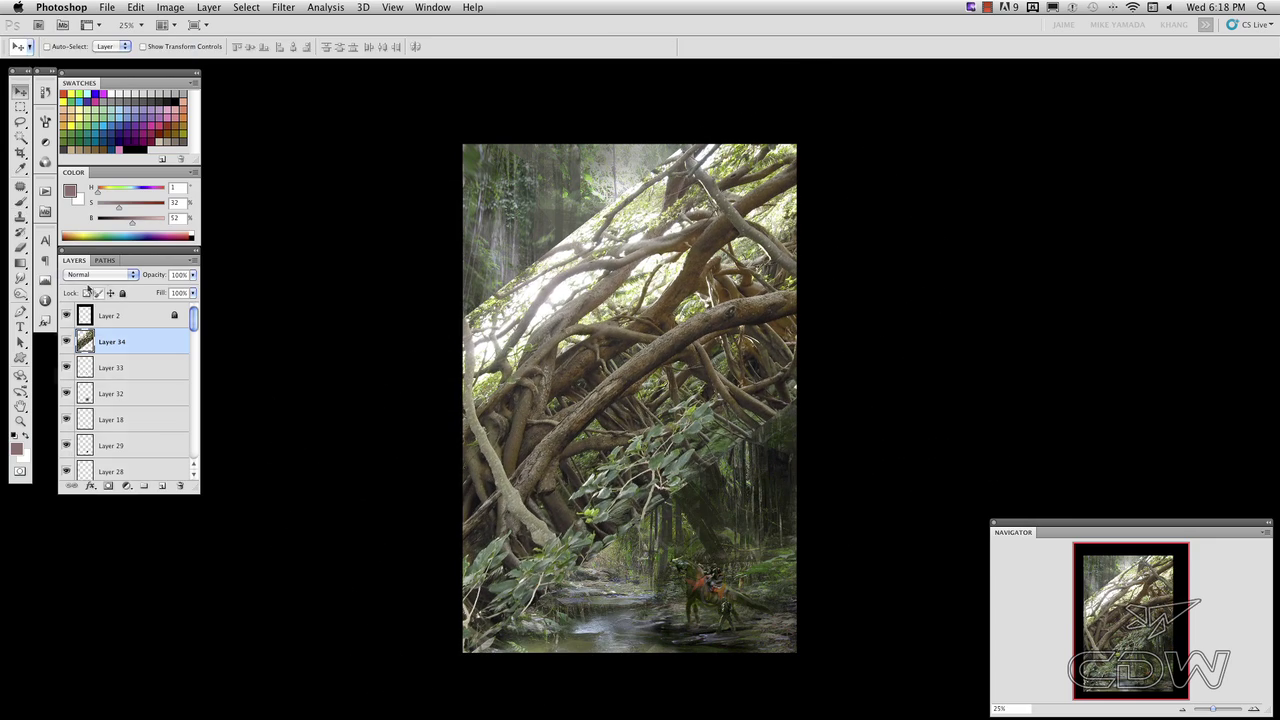
Set the banyan photo layer to Lighten blending and darken its midtones with Curves
click(100, 274)
click(105, 363)
key(super+m)
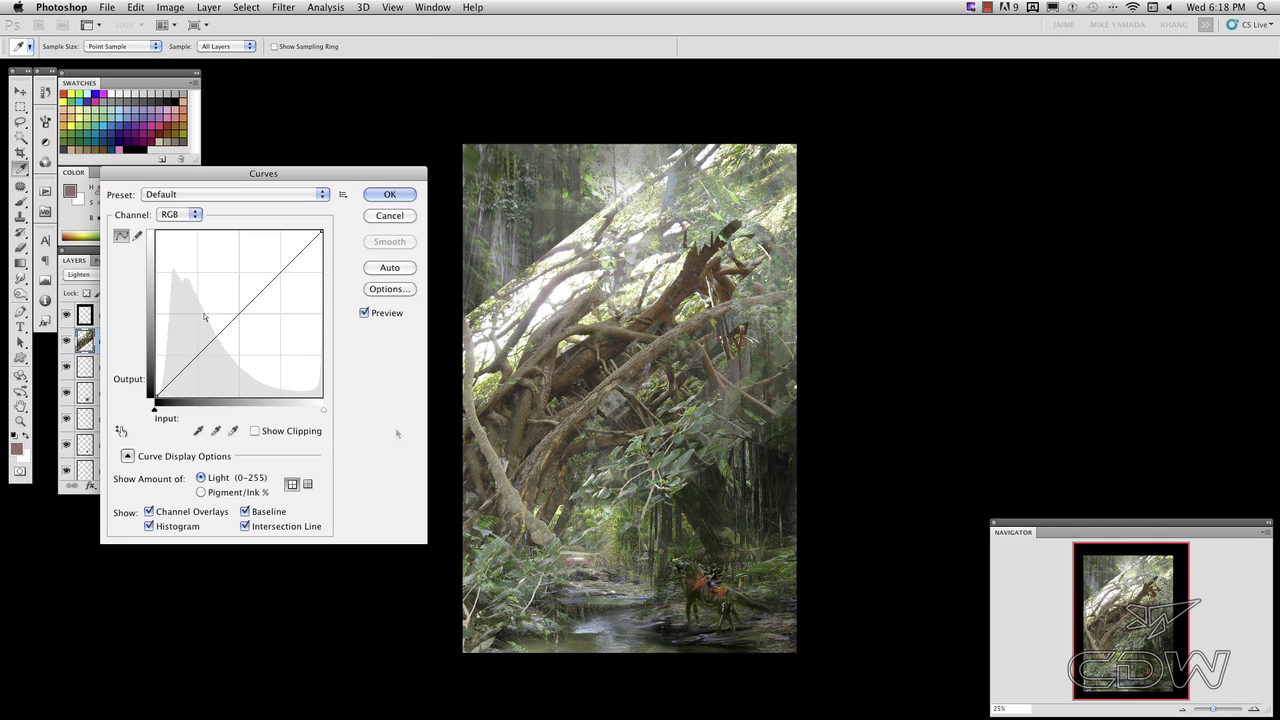
drag(203, 346, 203, 364)
key(Return)
Erase the banyan photo's bright areas around the upper part of the leaning trunk with an enlarged eraser
key(b)
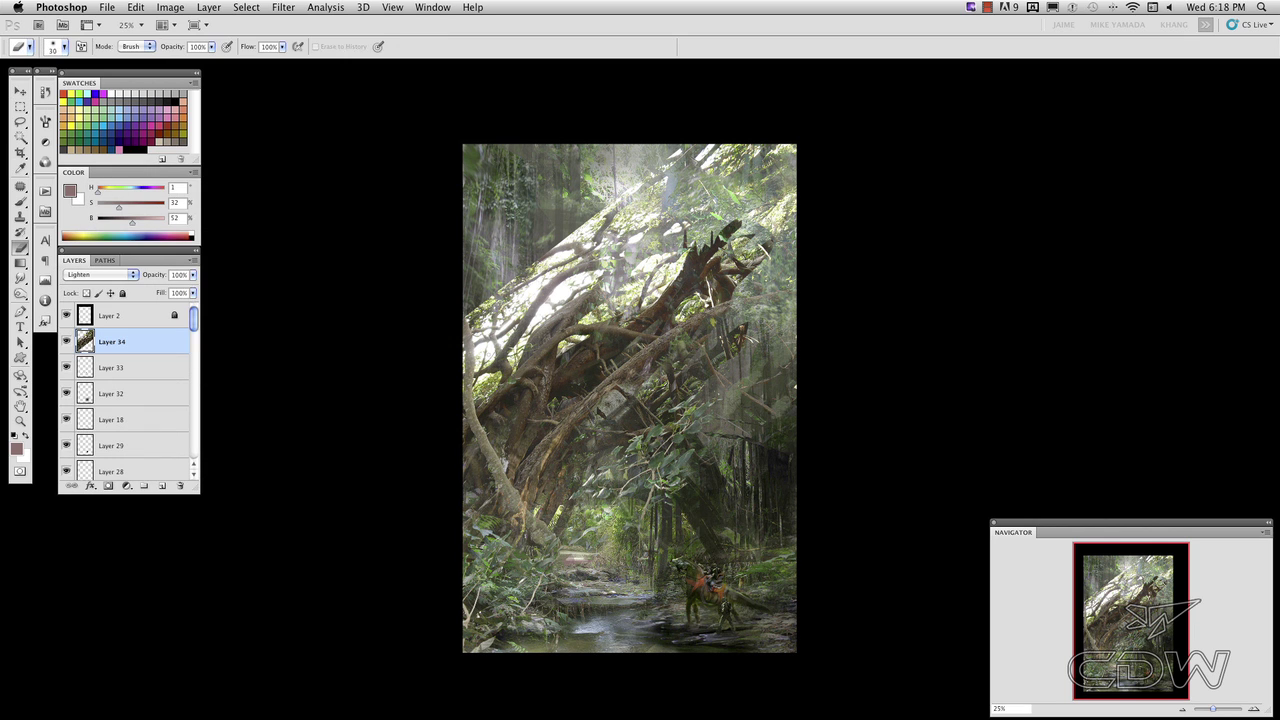
key(])
key(])
key(])
mouse_move(513, 298)
mouse_down()
mouse_move(471, 358)
mouse_move(509, 338)
mouse_move(606, 232)
mouse_move(632, 272)
mouse_move(583, 318)
mouse_up()
mouse_move(700, 172)
mouse_down()
mouse_move(718, 158)
mouse_move(709, 166)
mouse_move(752, 232)
mouse_up()
click(738, 254)
mouse_move(694, 307)
mouse_down()
mouse_move(681, 336)
mouse_move(757, 345)
mouse_up()
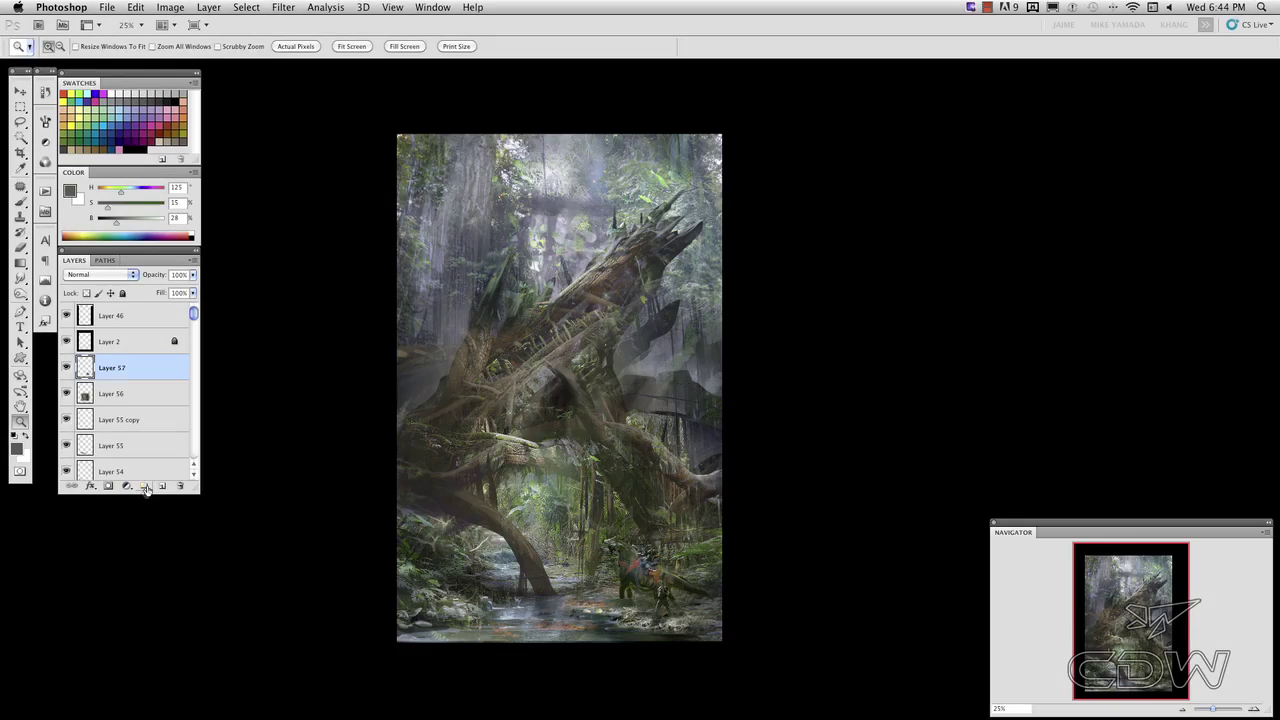
Add a new layer above Layer 57 and fill a rectangular selection covering the whole painting with black
key(m)
drag(719, 645, 734, 651)
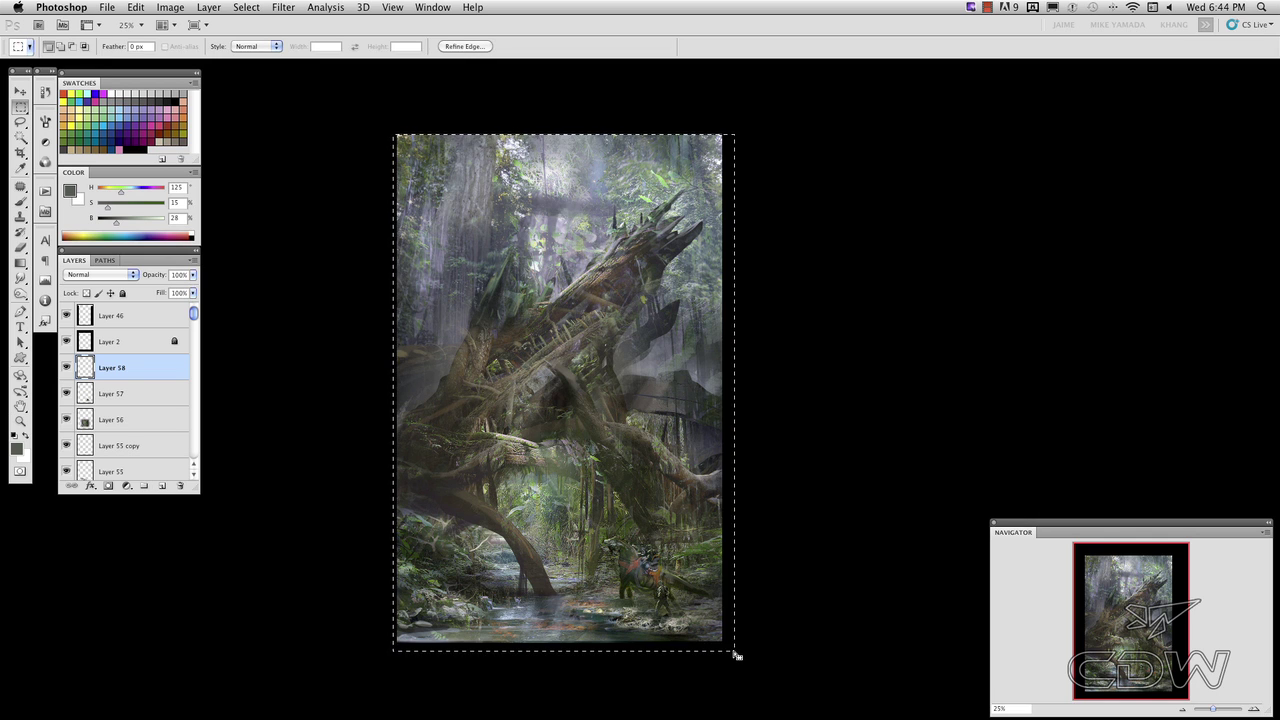
key(x)
key(super+BackSpace)
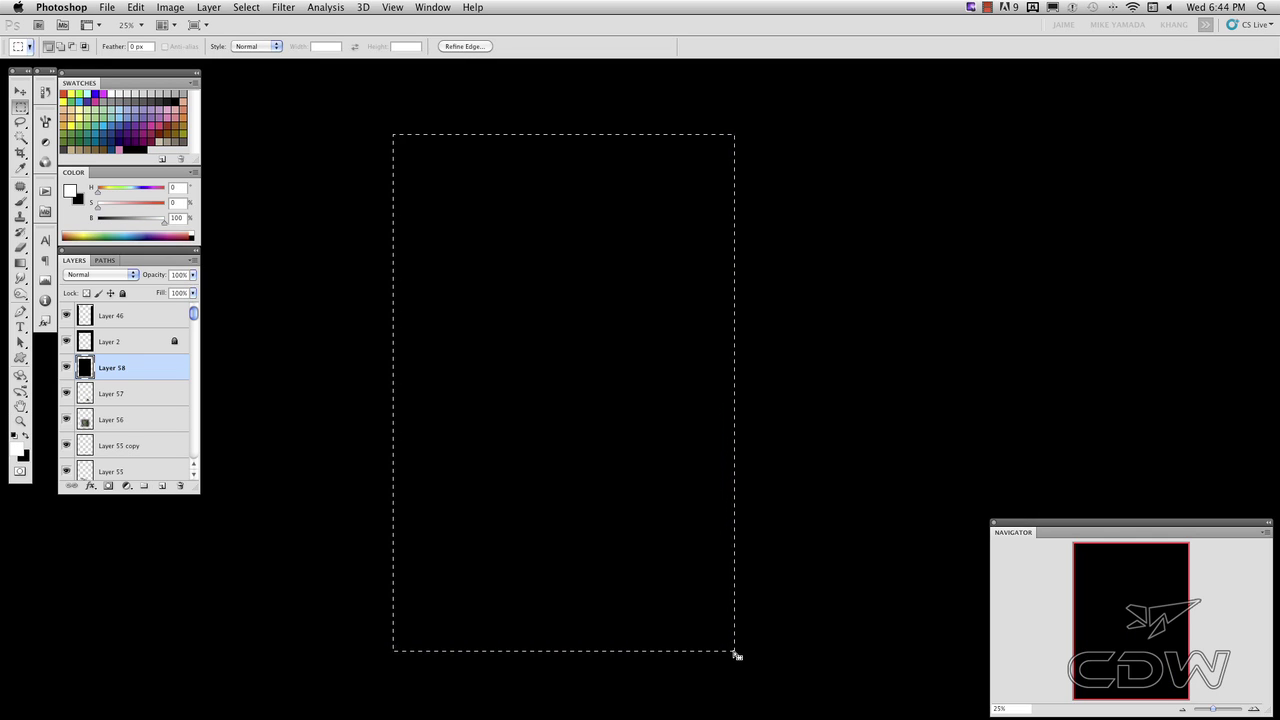
Deselect the filled area and set the black layer's blend mode to Color Dodge
key(super+d)
click(98, 274)
click(90, 371)
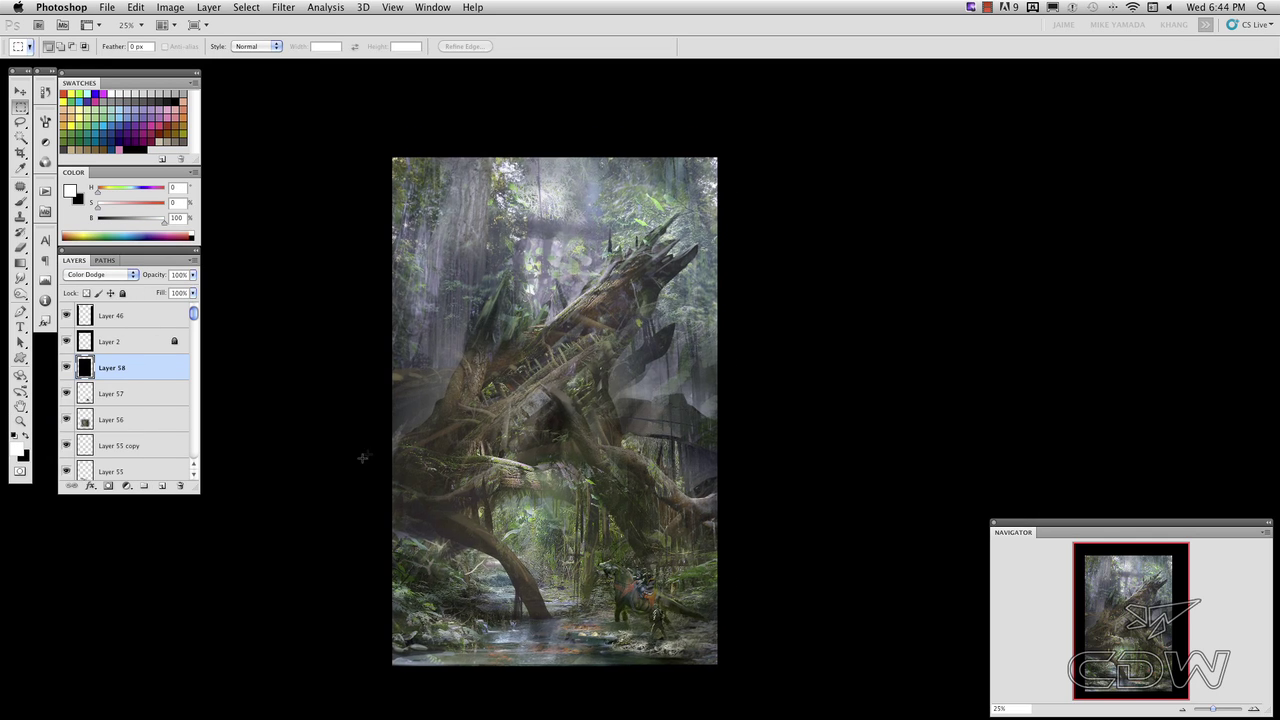
Sample the pale lavender of the background mist and paint soft glow on the Color Dodge layer with a much larger brush
key(b)
alt+click(560, 202)
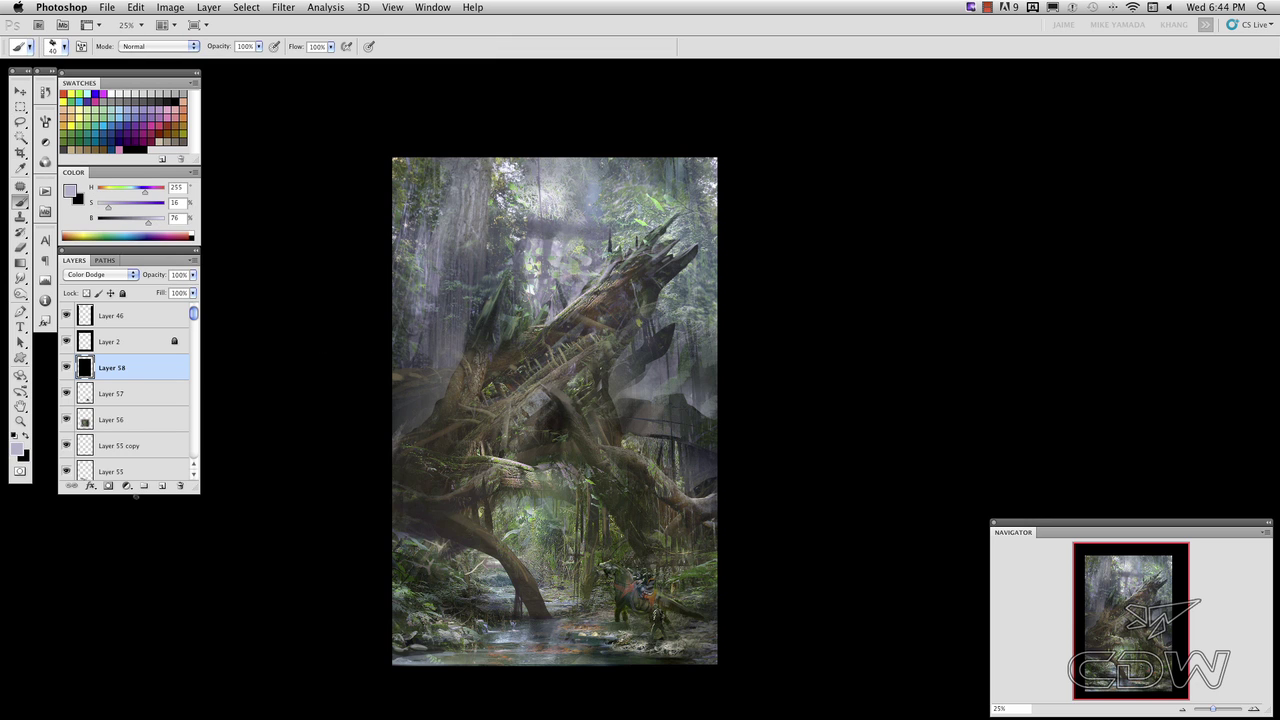
key(bracketright)
key(bracketright)
key(bracketright)
key(bracketright)
key(bracketright)
key(bracketright)
key(bracketright)
key(bracketright)
key(bracketright)
key(bracketright)
key(bracketleft)
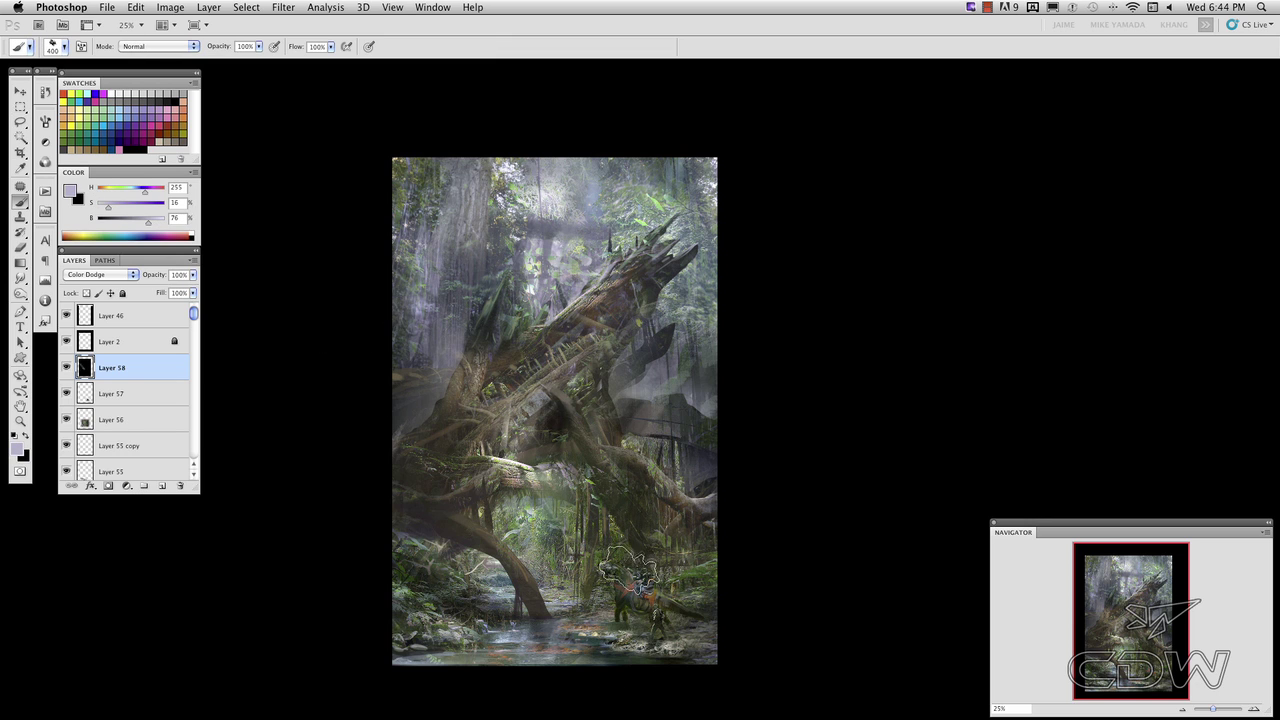
Reduce the brush size to 60 and brighten the mounted rider beside the stream
key(bracketleft)
key(bracketleft)
key(bracketleft)
key(bracketleft)
key(bracketleft)
key(bracketleft)
key(bracketleft)
key(bracketleft)
key(bracketleft)
key(bracketleft)
key(bracketleft)
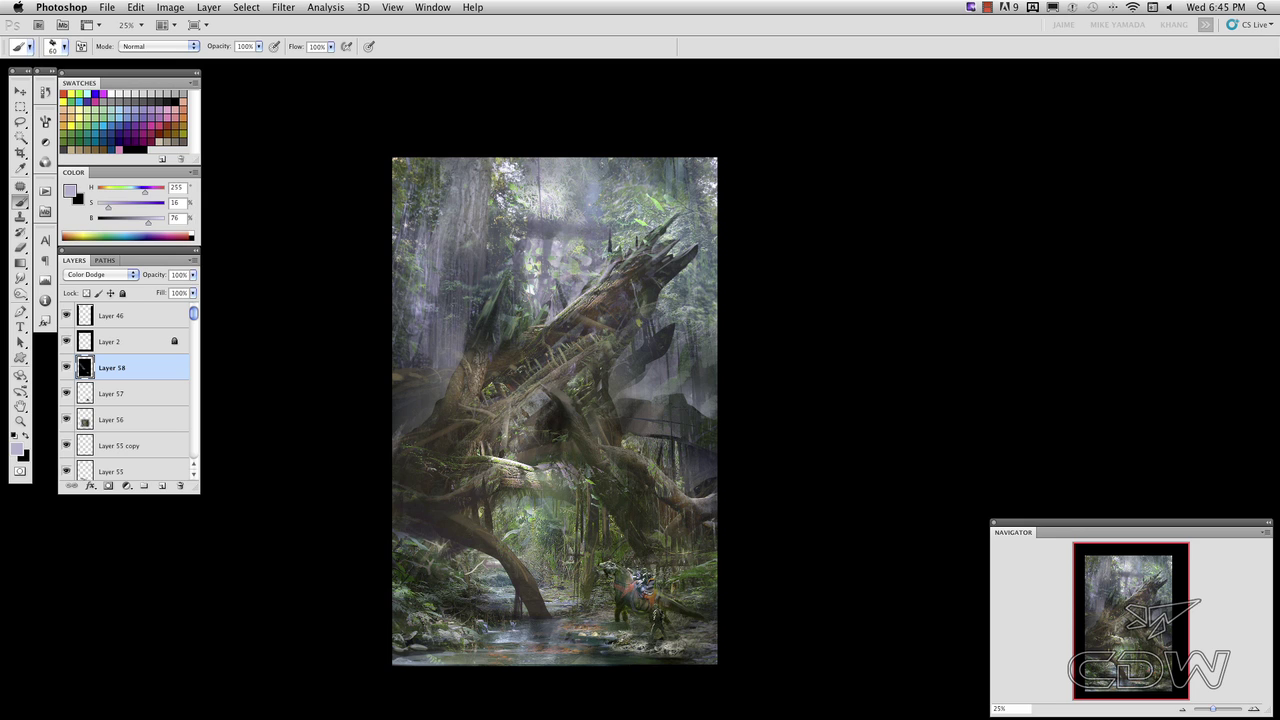